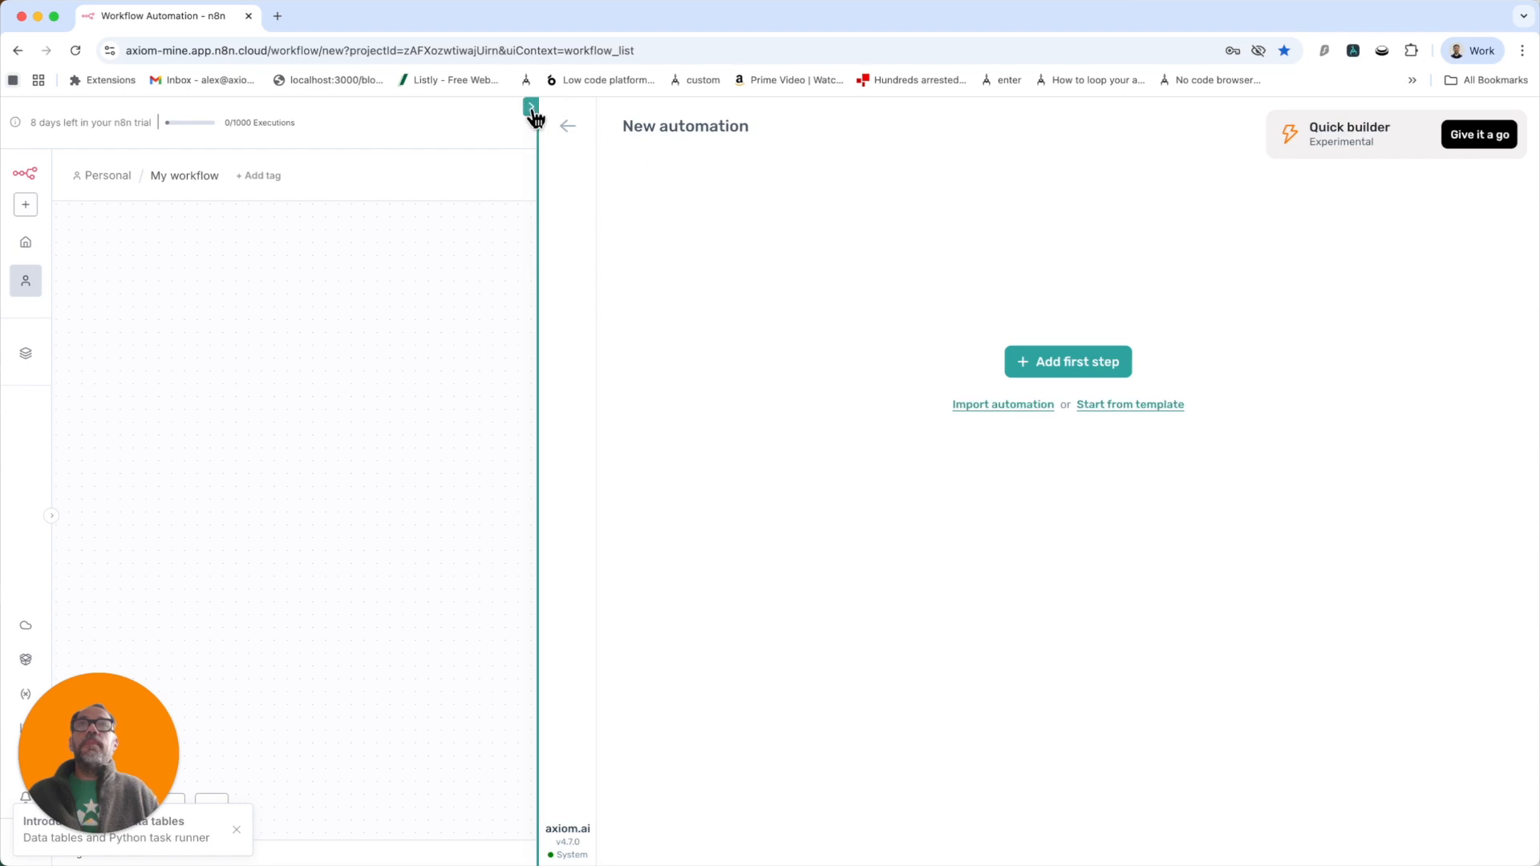
- Add an HTTP Request node after the manual trigger and set its method to POST
{"action": "left_click", "coordinate": [567, 126]}
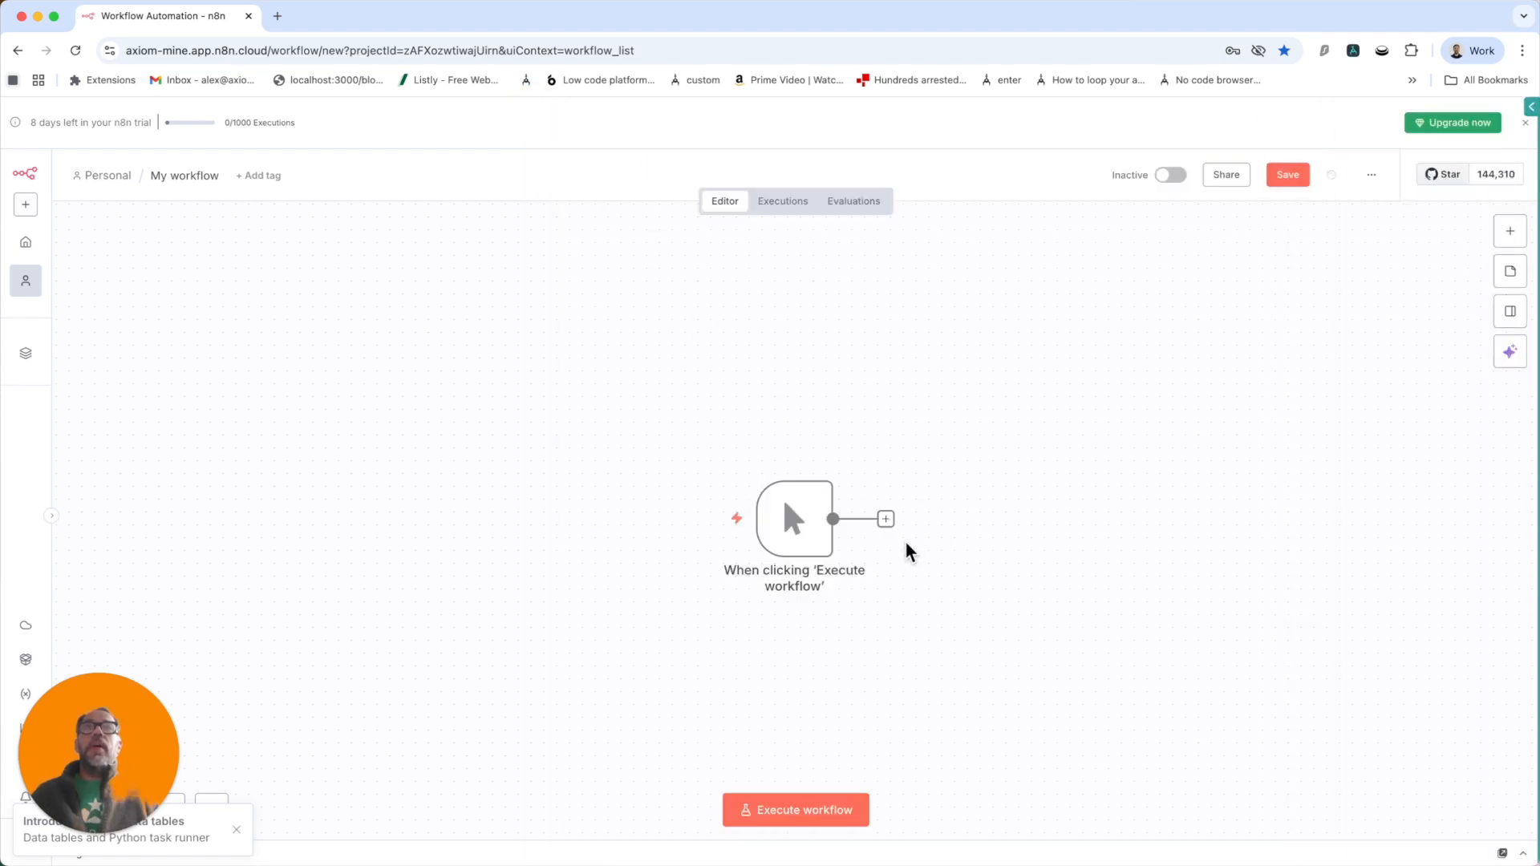
{"action": "left_click", "coordinate": [886, 520]}
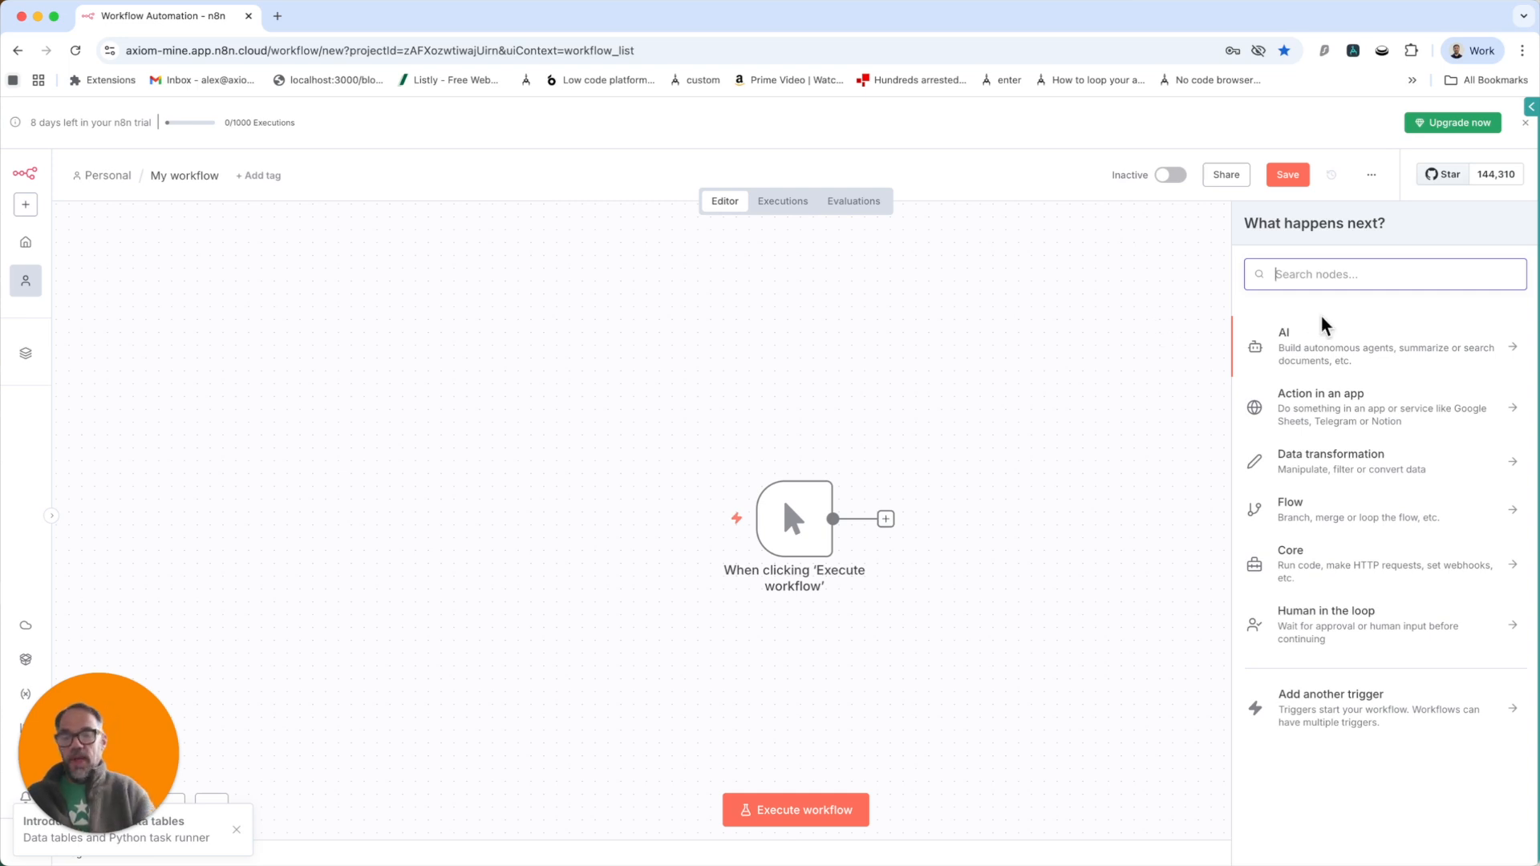
{"action": "type", "text": "http"}
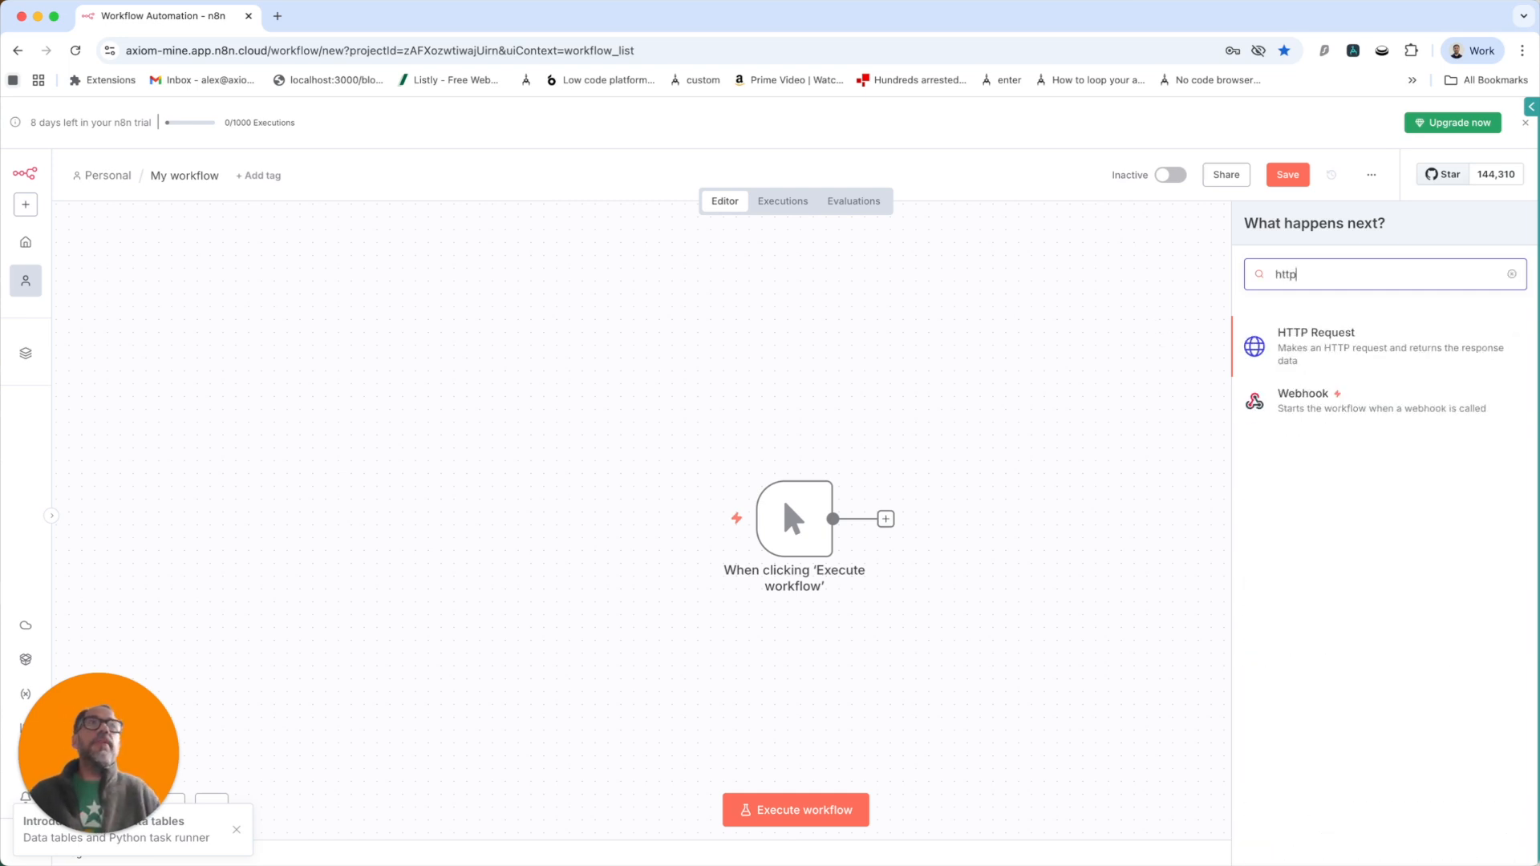
{"action": "left_click", "coordinate": [1403, 359]}
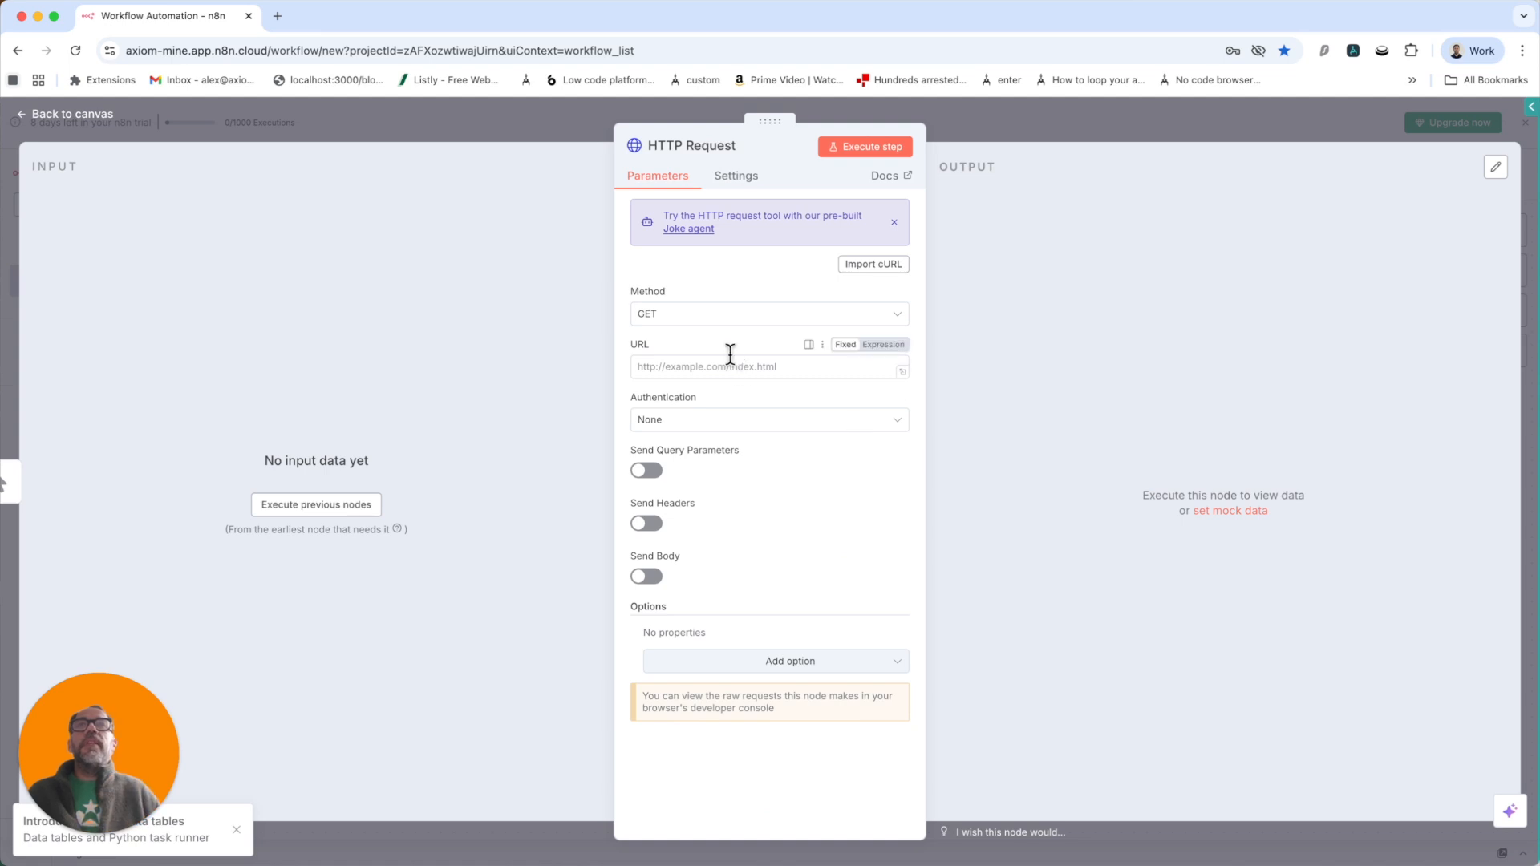
{"action": "left_click", "coordinate": [697, 315]}
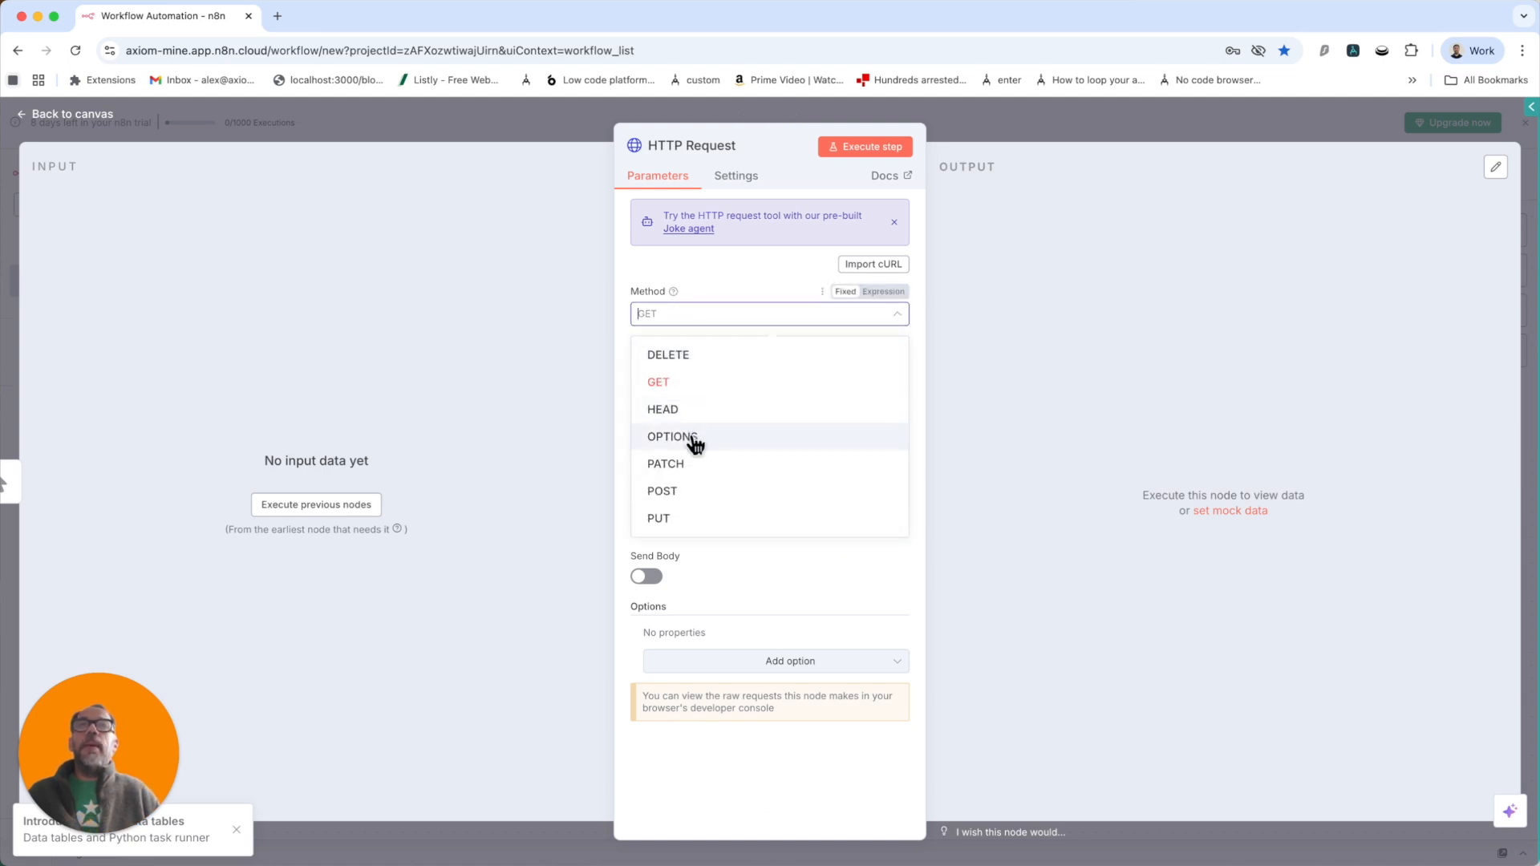
{"action": "left_click", "coordinate": [684, 491]}
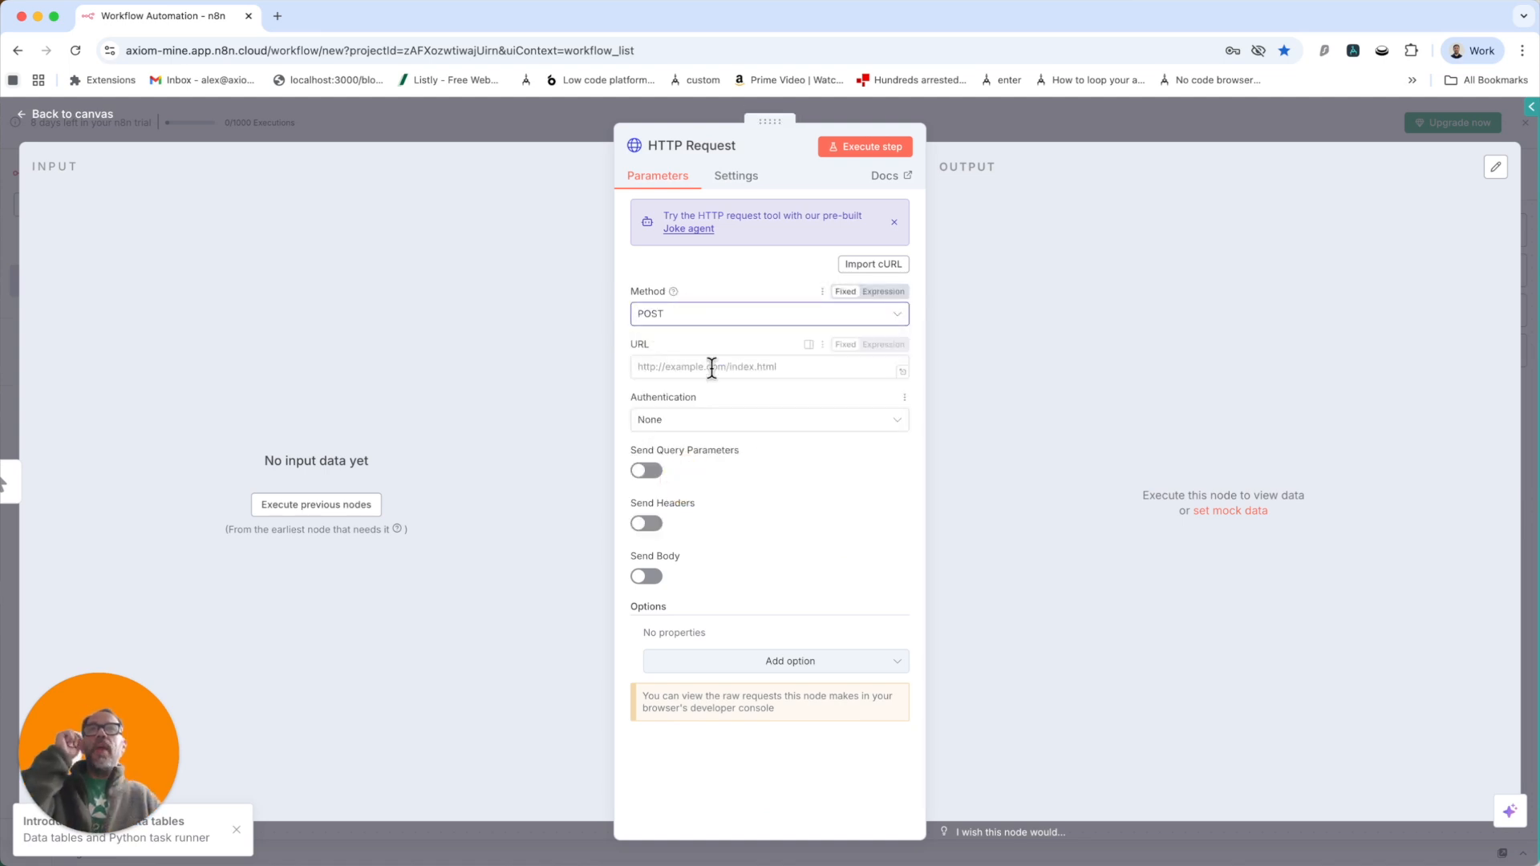
- Switch to axiom.ai and add a "Receive data from another app" step as the new automation's first step
{"action": "left_click", "coordinate": [1529, 108]}
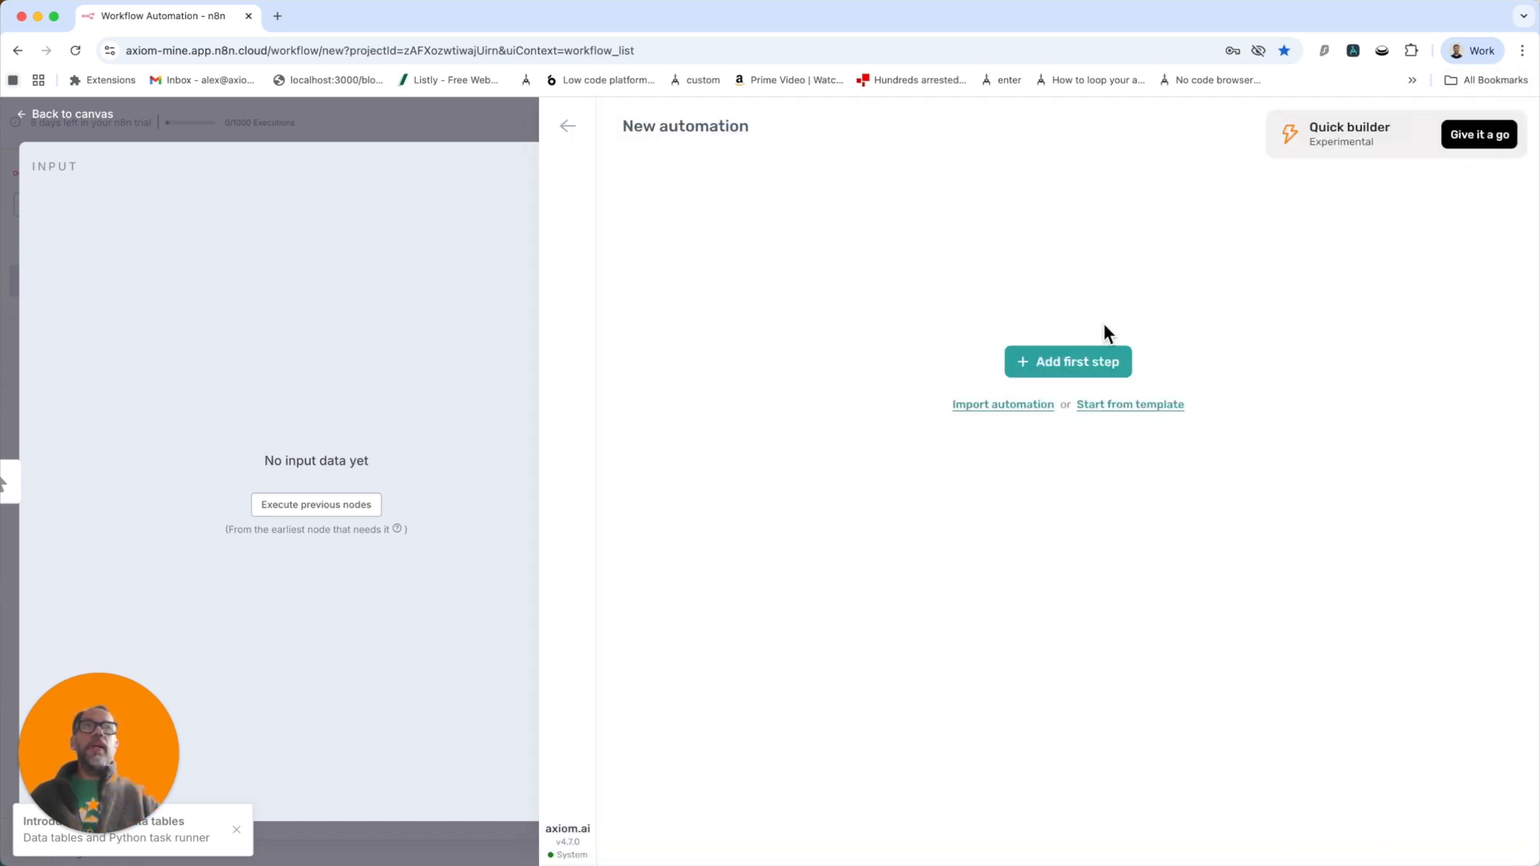
{"action": "left_click", "coordinate": [1065, 364]}
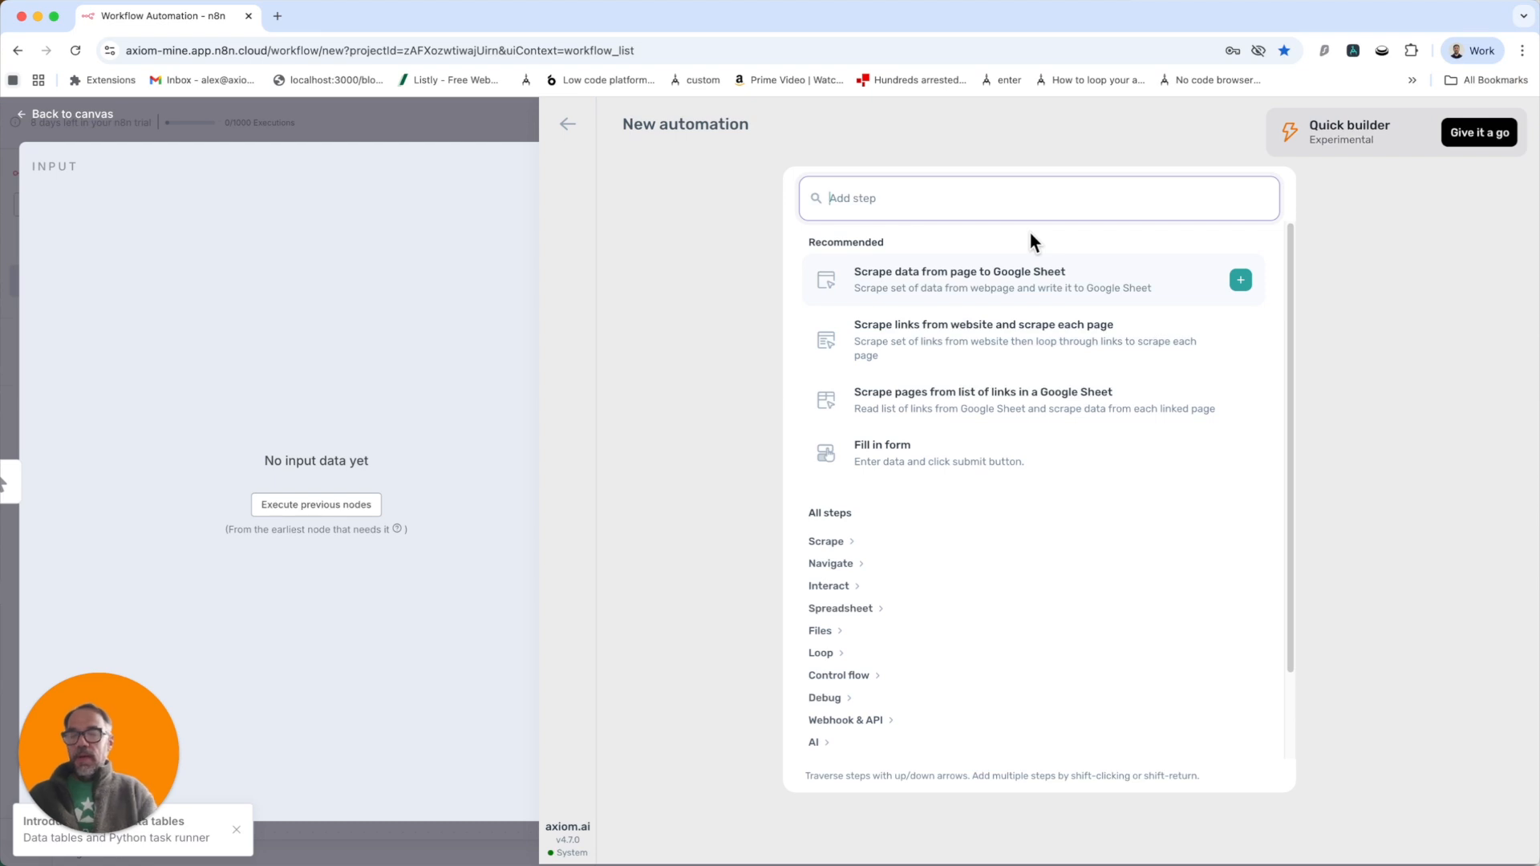
{"action": "type", "text": "reci"}
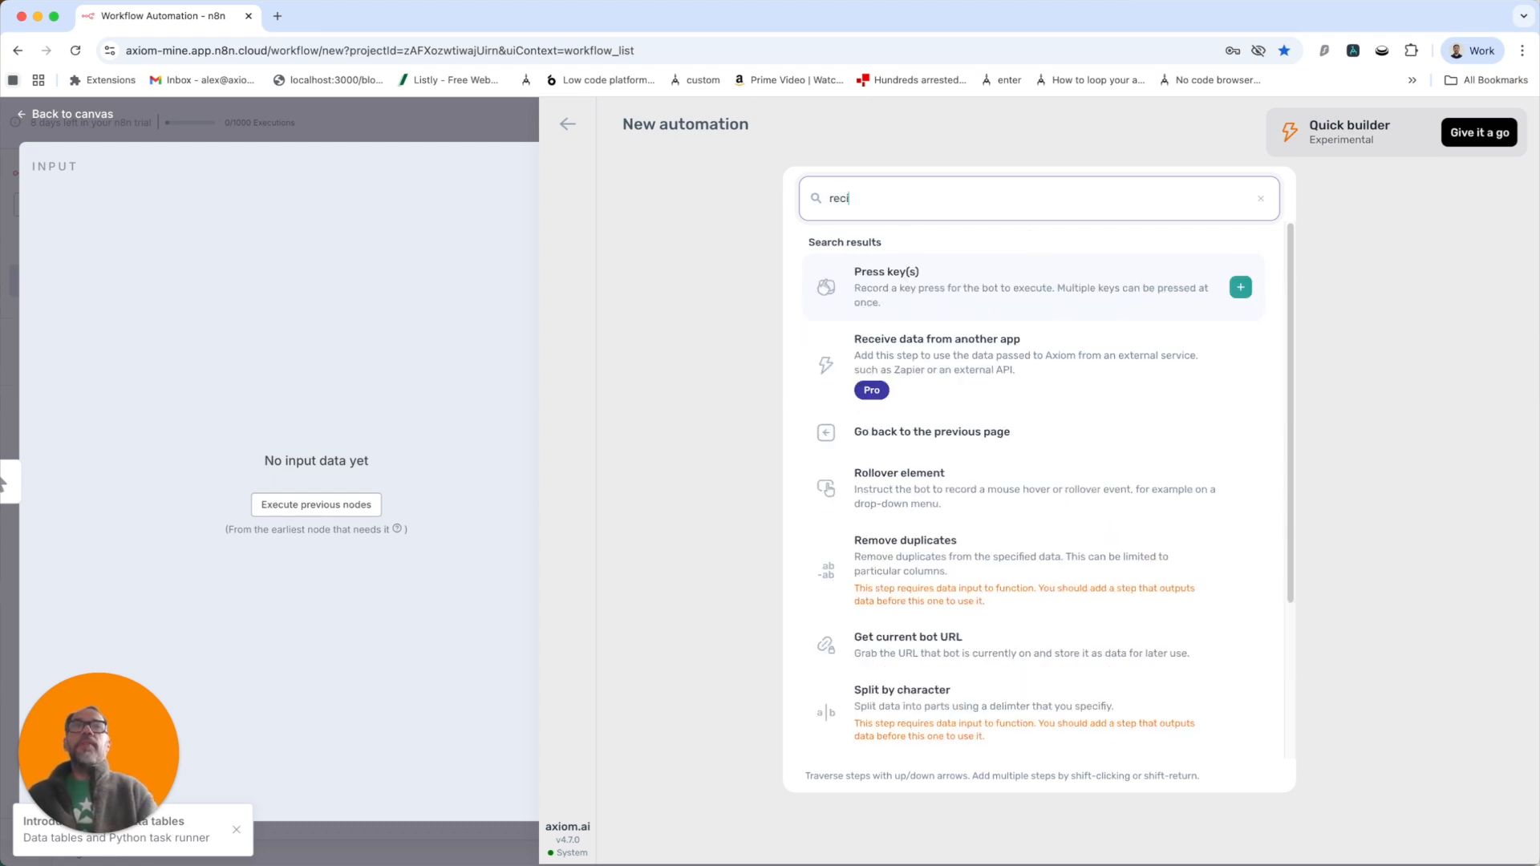
{"action": "left_click", "coordinate": [1045, 340]}
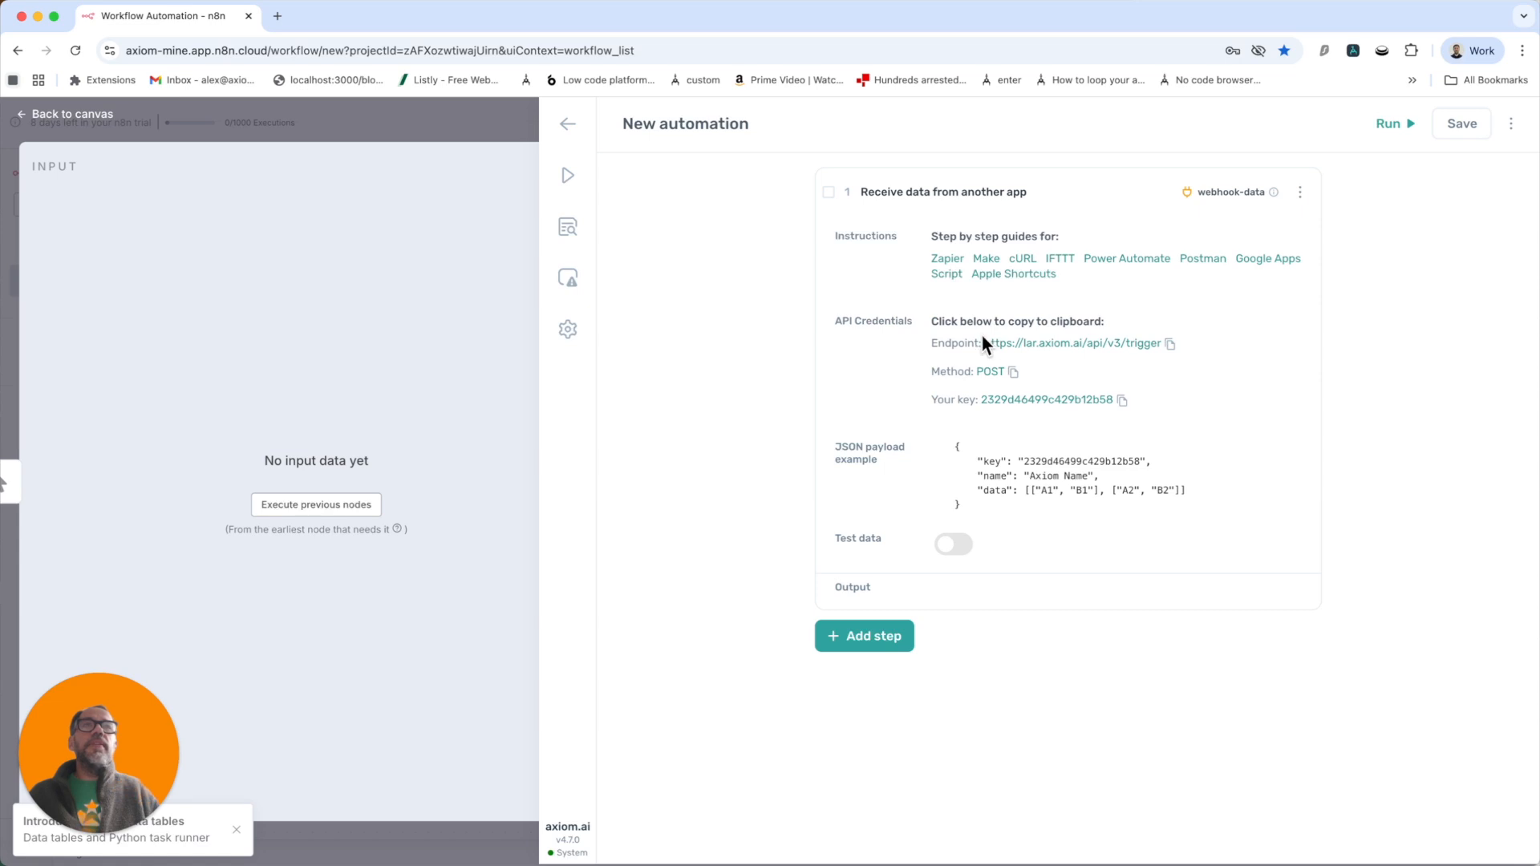
{"action": "left_click_drag", "start_coordinate": [980, 337], "coordinate": [1186, 351]}
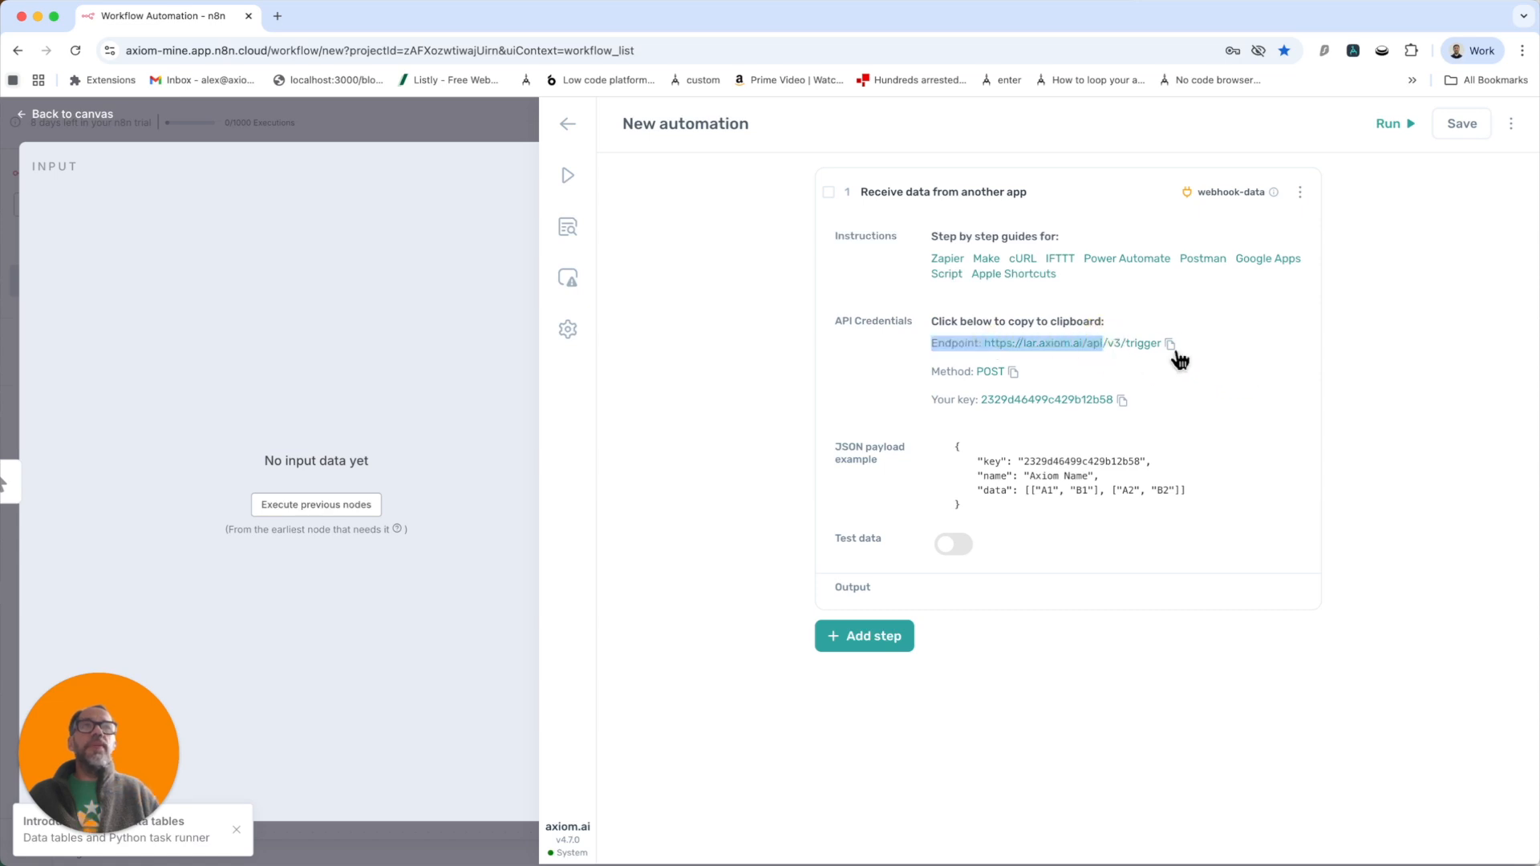
{"action": "left_click", "coordinate": [1177, 350]}
{"action": "left_click", "coordinate": [514, 116]}
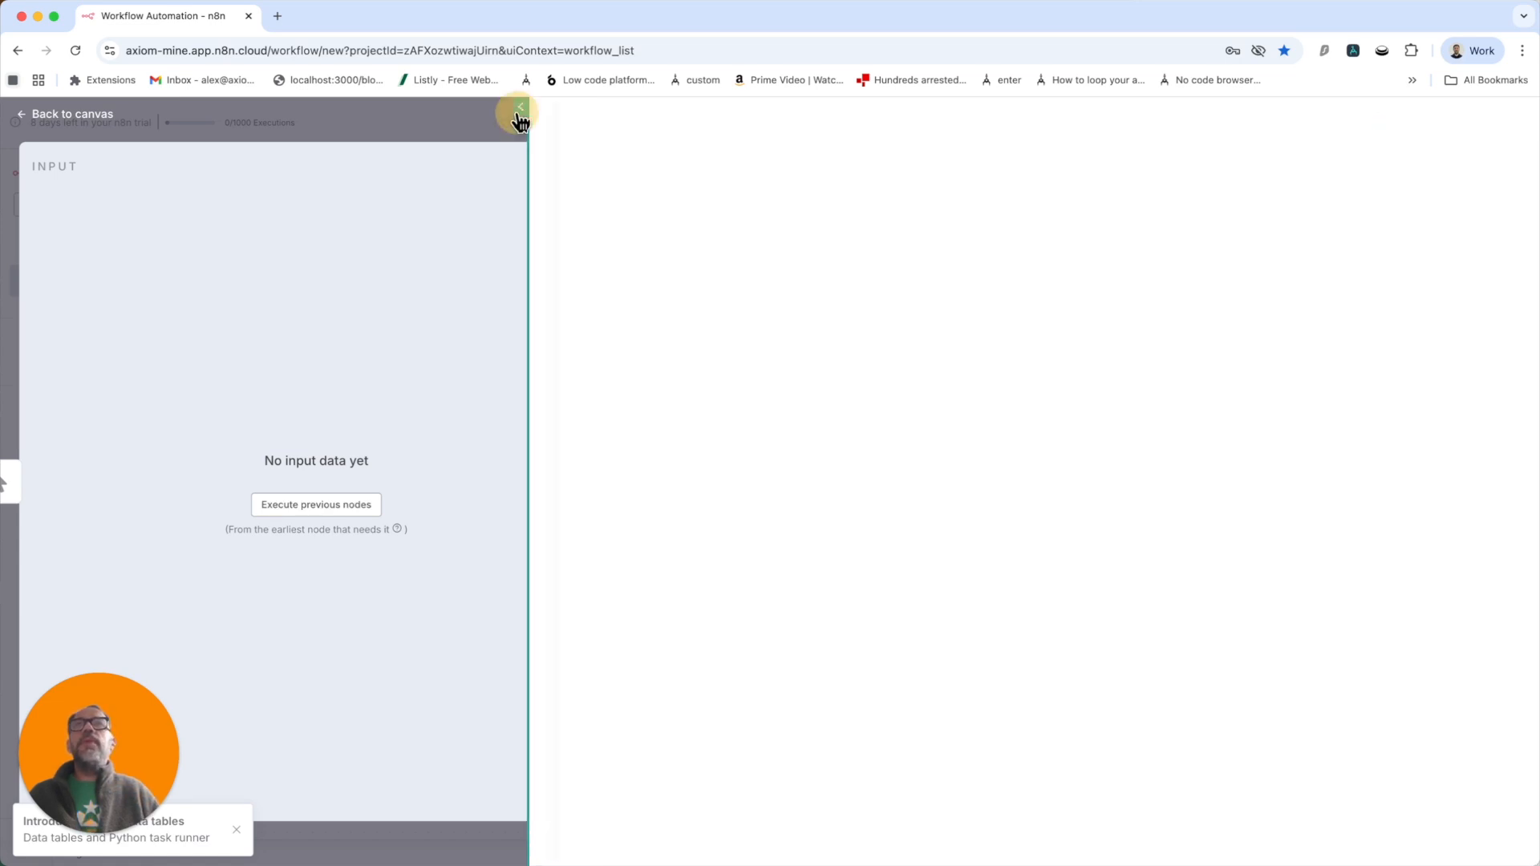
{"action": "left_click", "coordinate": [703, 364]}
{"action": "key", "text": "super+v"}
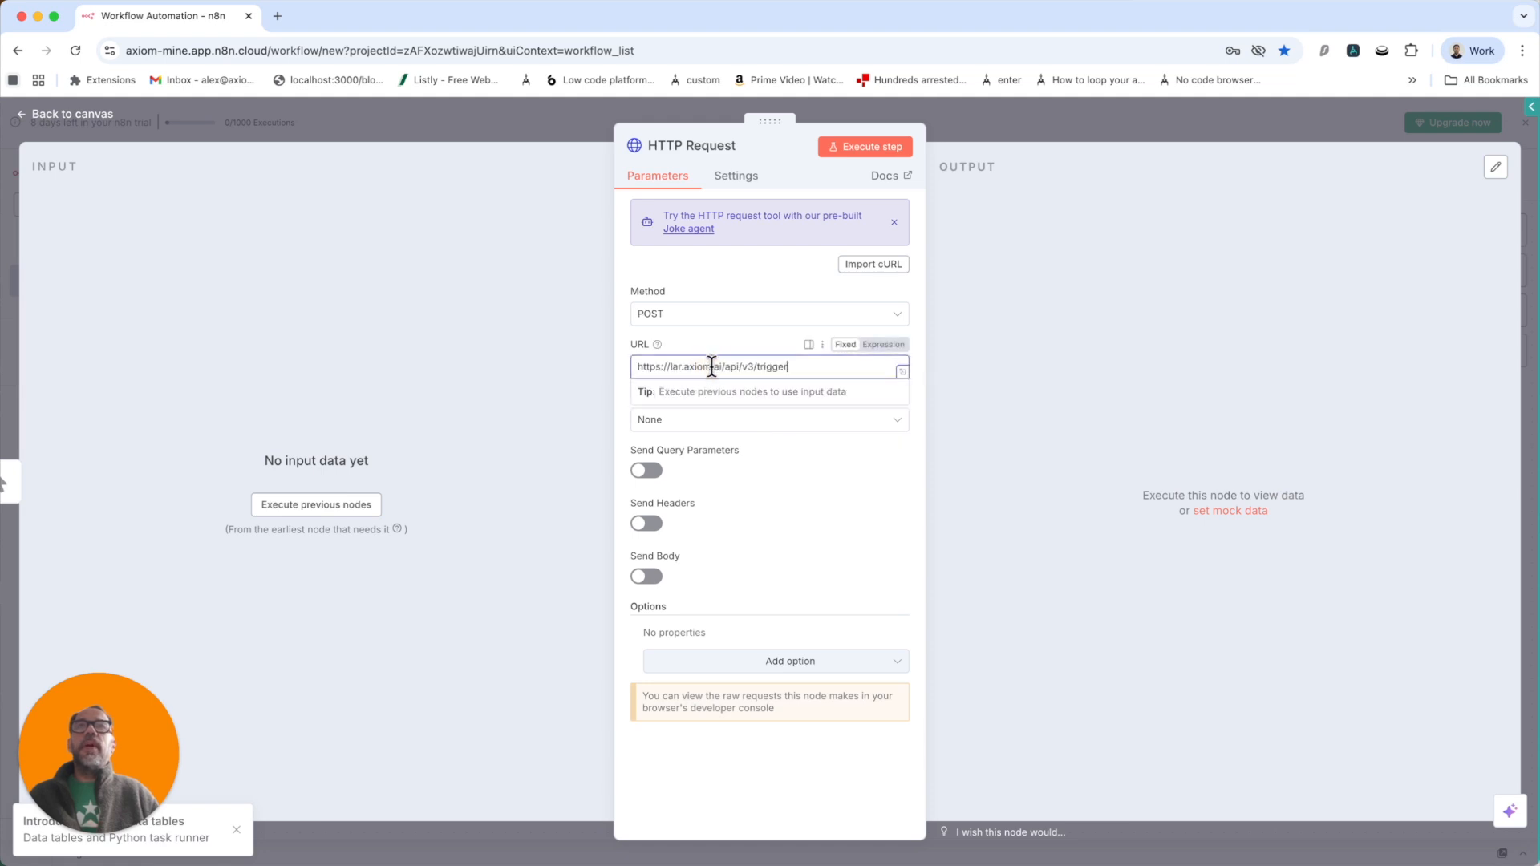
{"action": "left_click", "coordinate": [815, 512]}
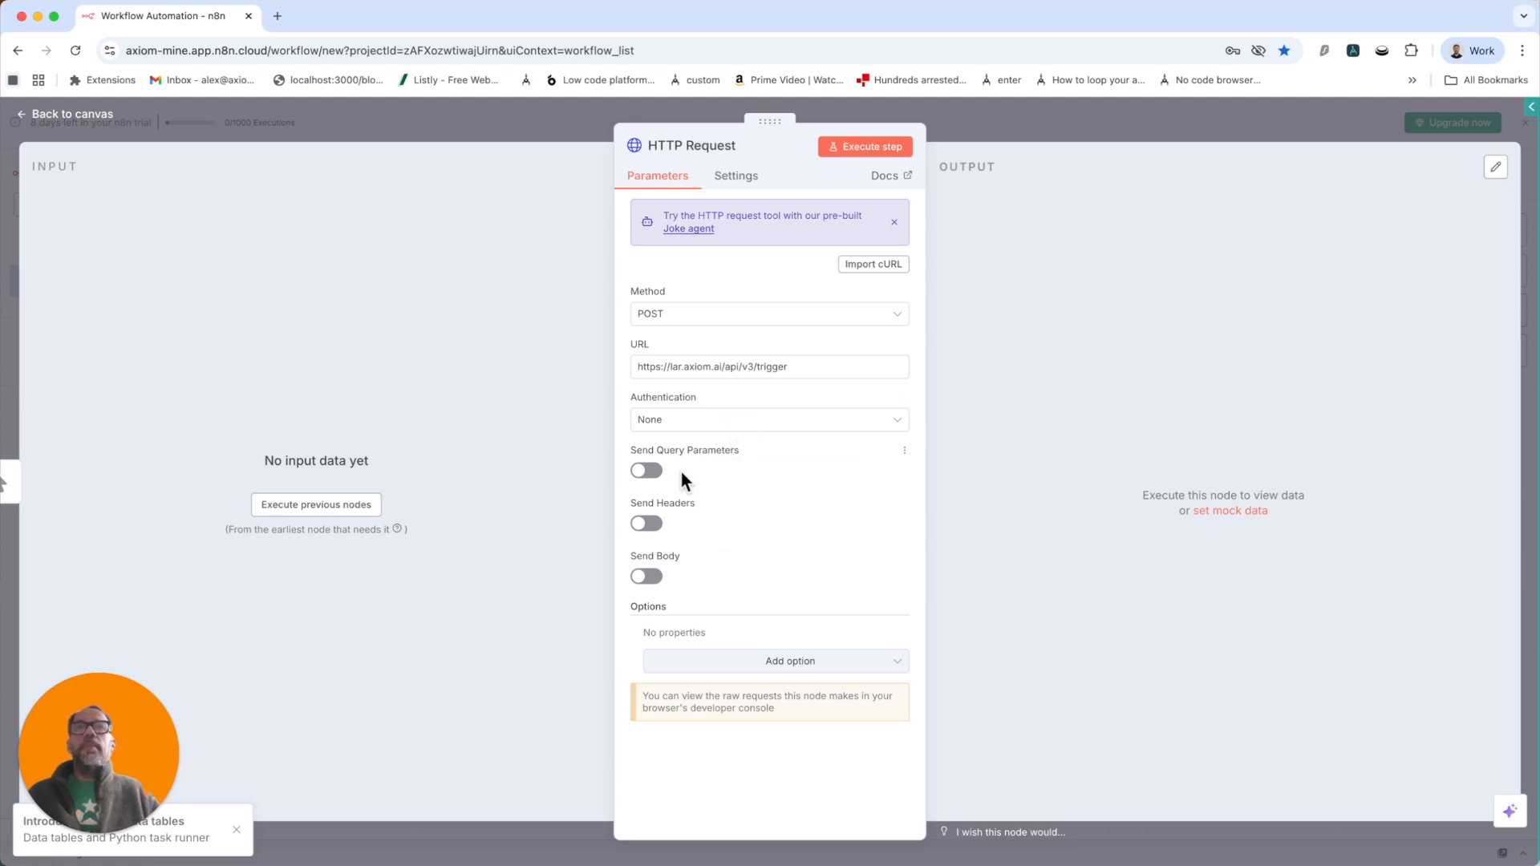
- Enable Send Body for the HTTP request and specify the body using JSON
{"action": "left_click", "coordinate": [647, 584]}
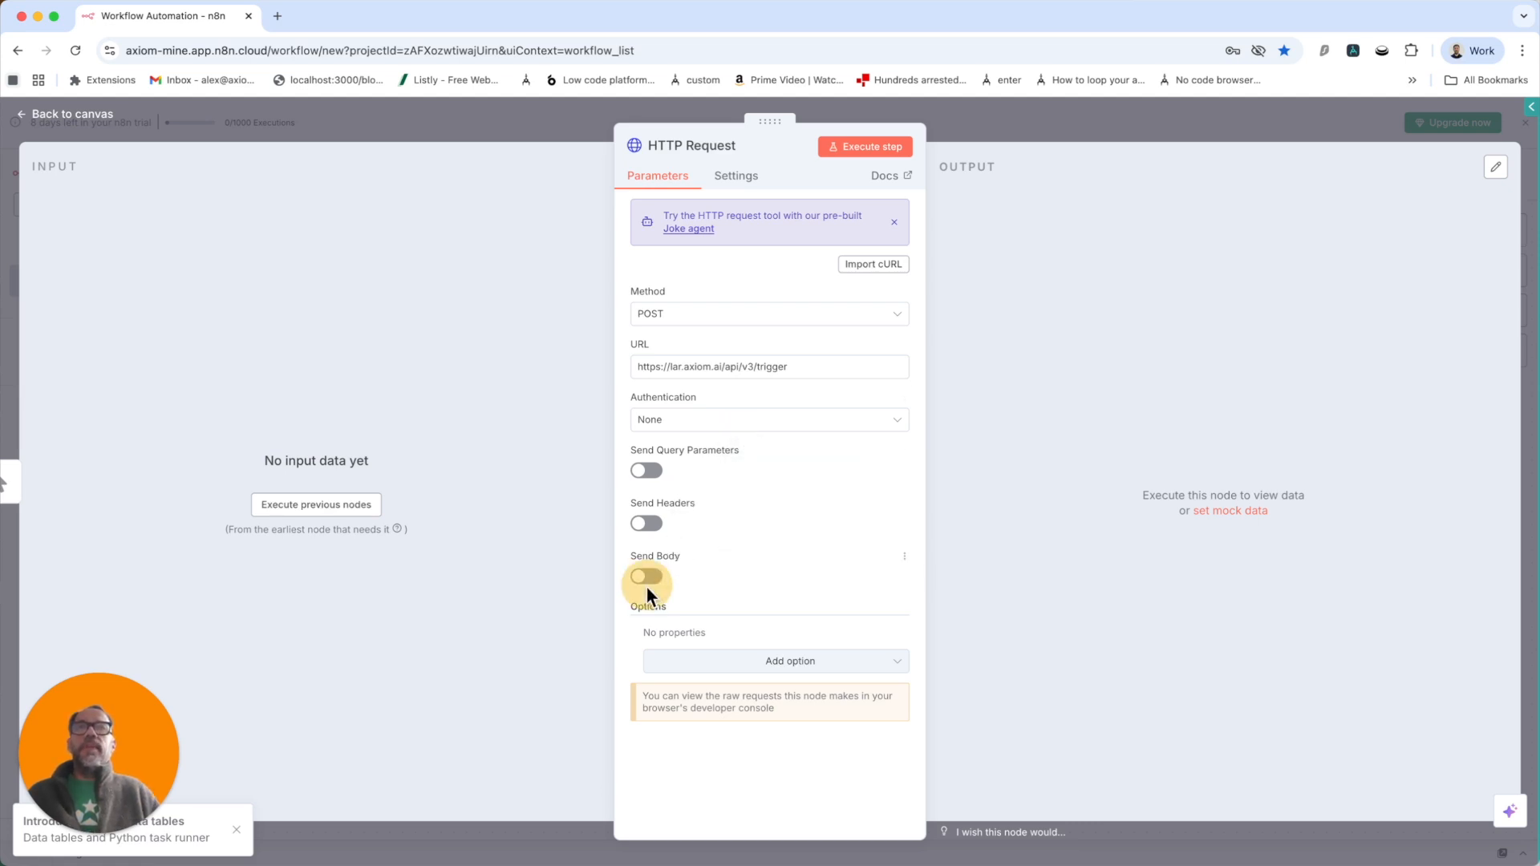
{"action": "scroll", "coordinate": [802, 575], "scroll_direction": "down", "scroll_amount": 5}
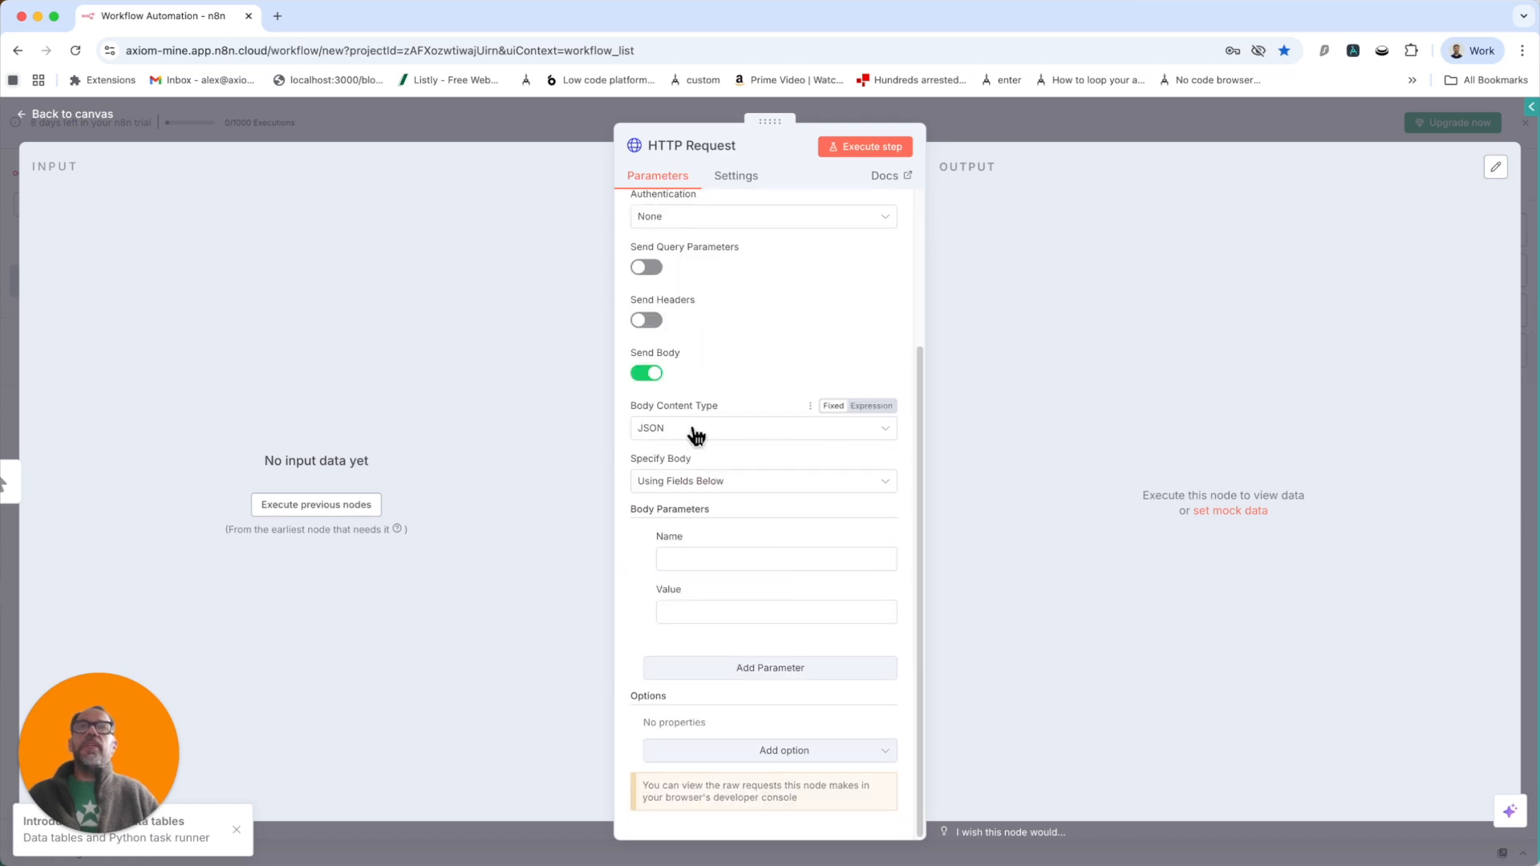
{"action": "left_click", "coordinate": [727, 487]}
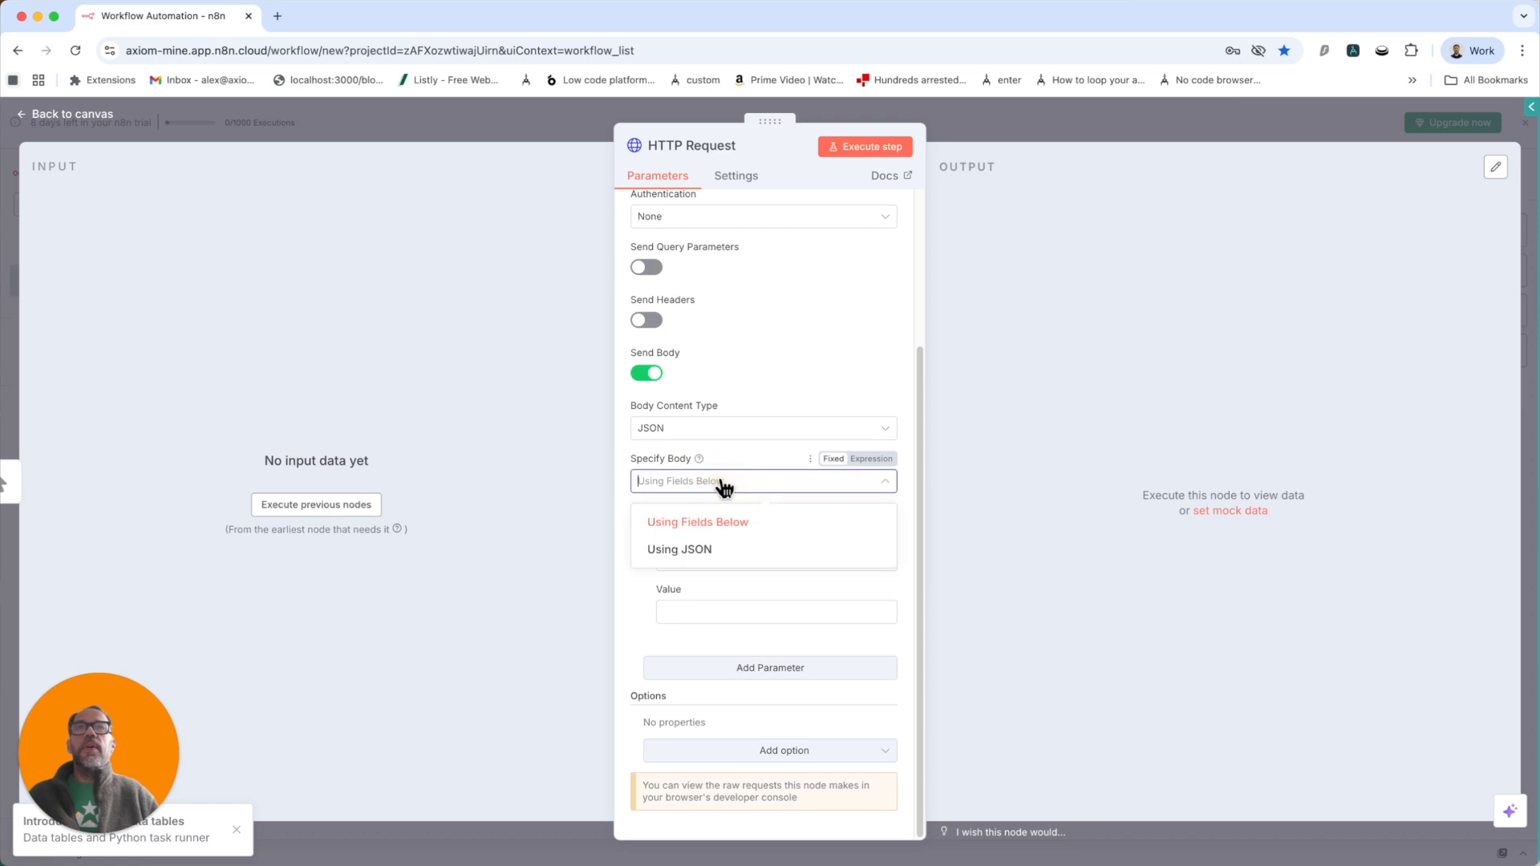
{"action": "left_click", "coordinate": [704, 554]}
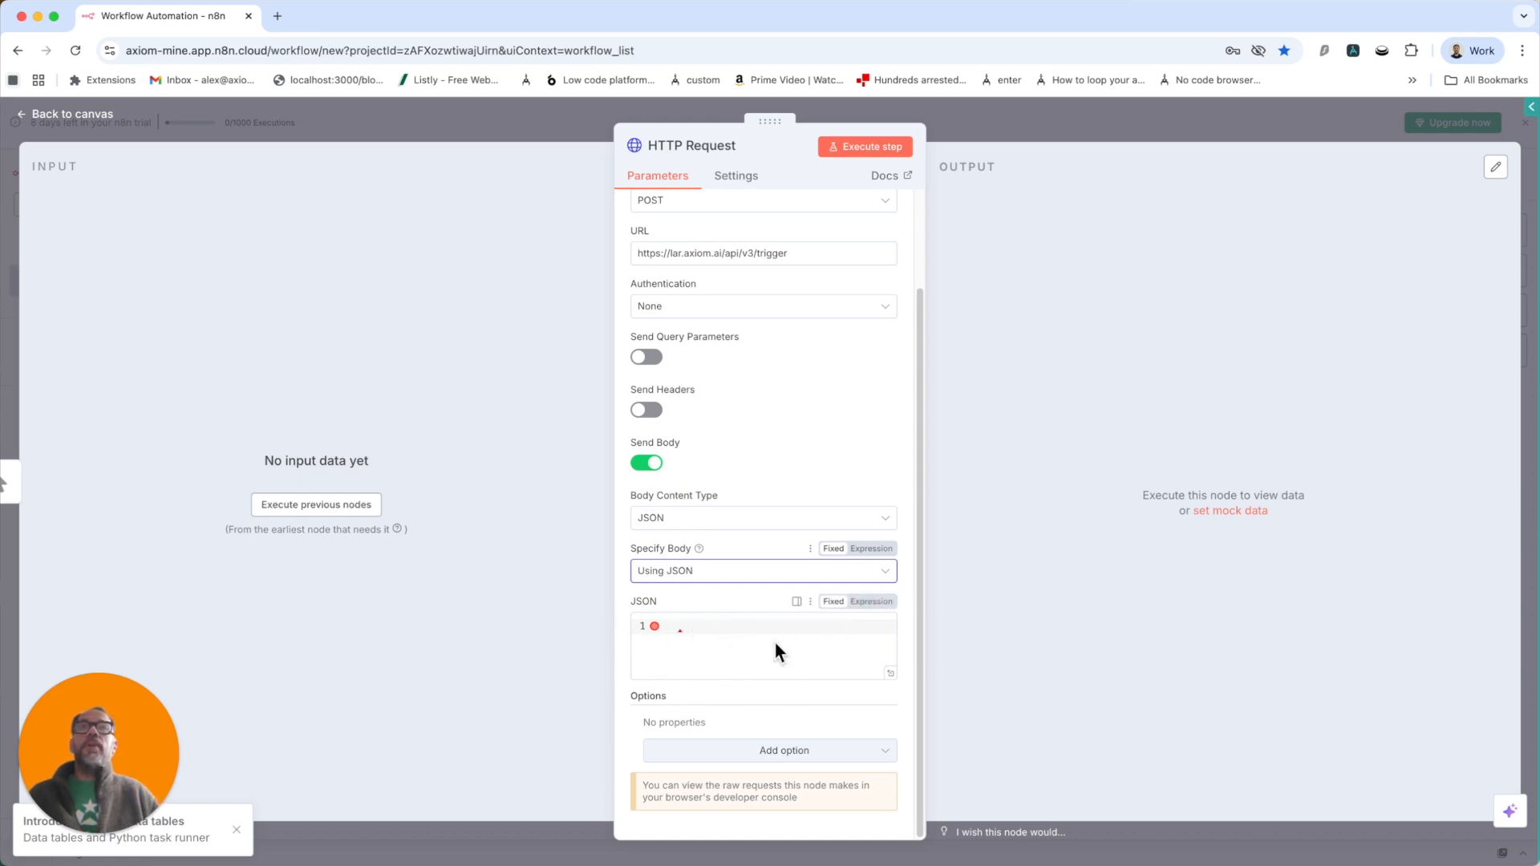
- Copy the axiom.ai JSON payload example, including the API key, into the HTTP Request node's JSON body
{"action": "left_click", "coordinate": [1316, 125]}
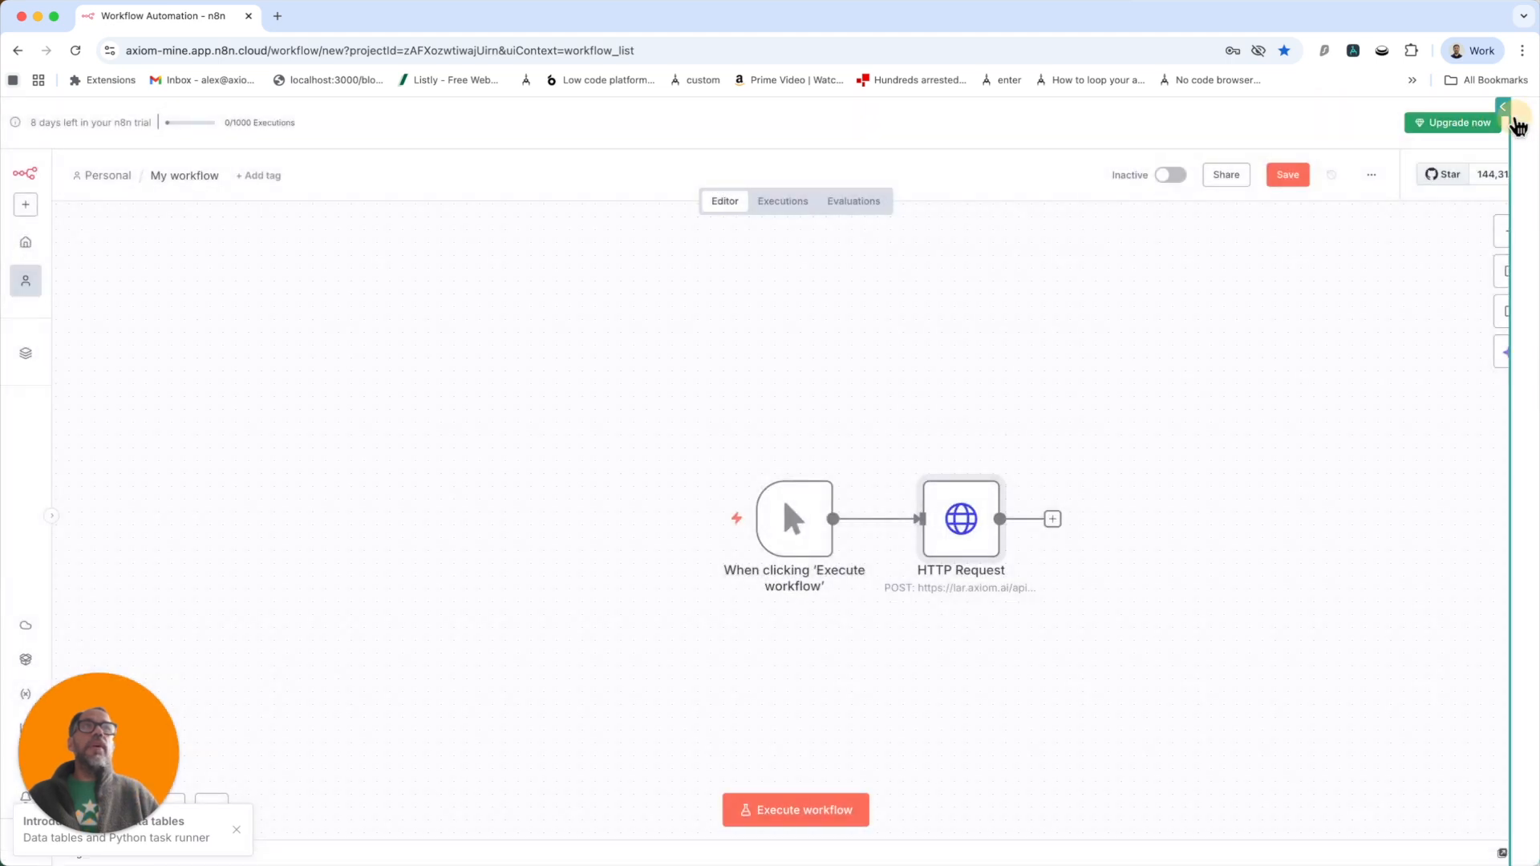
{"action": "left_click", "coordinate": [1519, 126]}
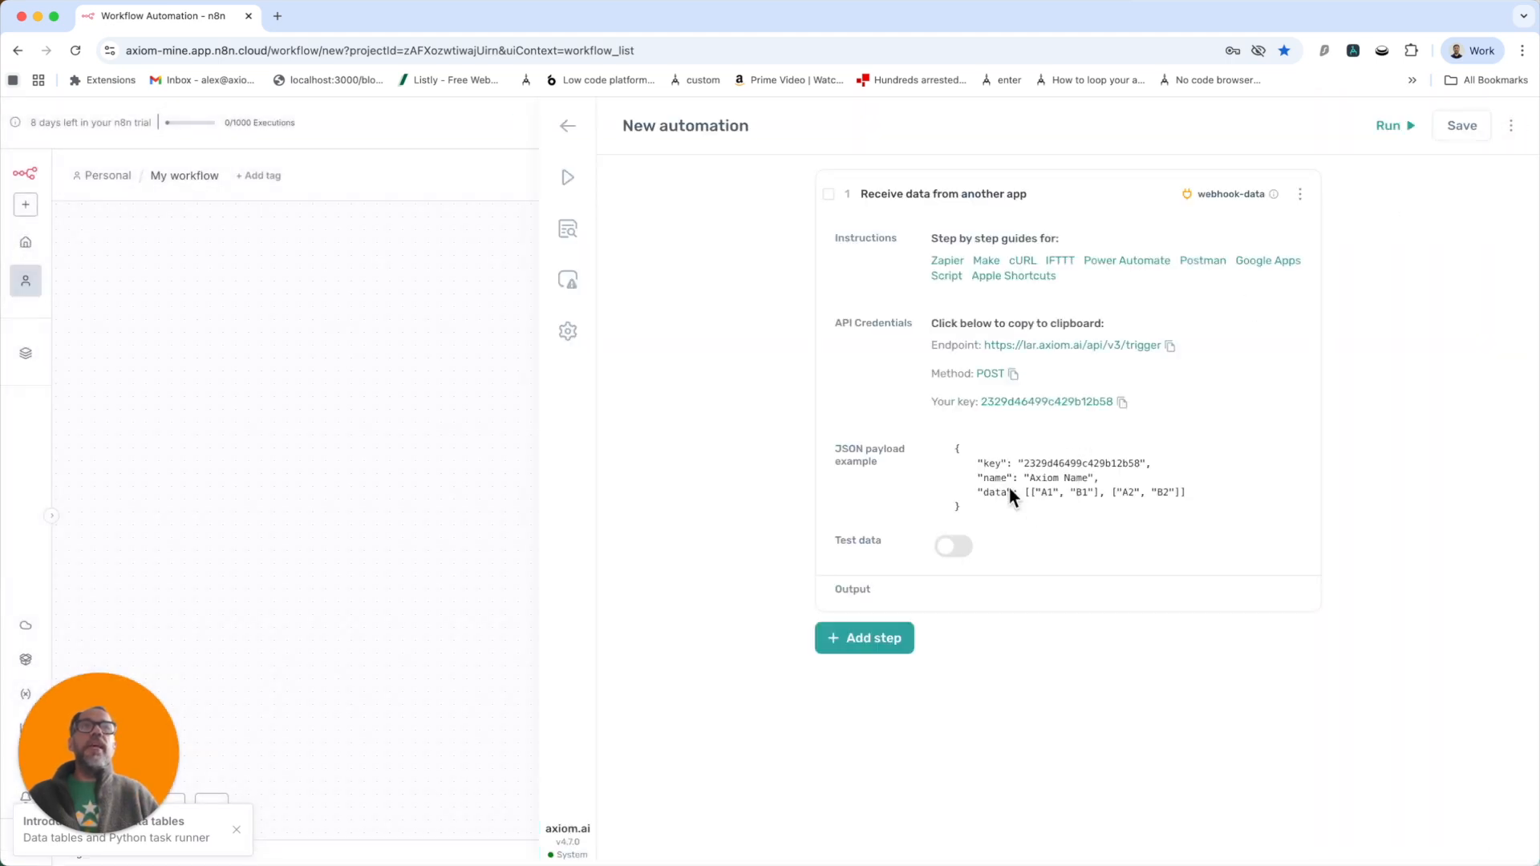
{"action": "left_click_drag", "start_coordinate": [951, 446], "coordinate": [1009, 504]}
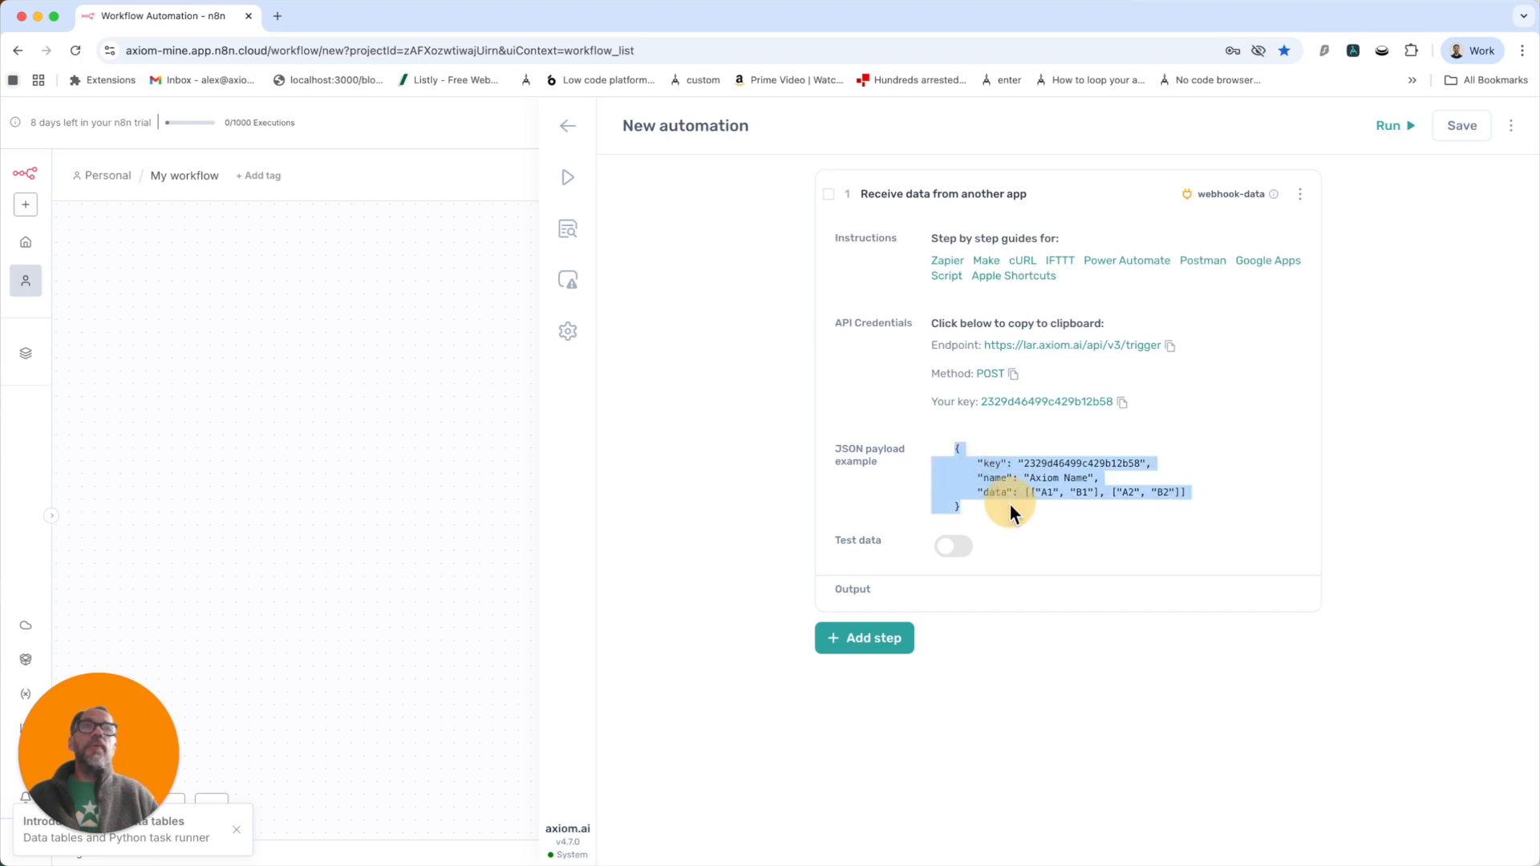
{"action": "left_click", "coordinate": [1013, 505]}
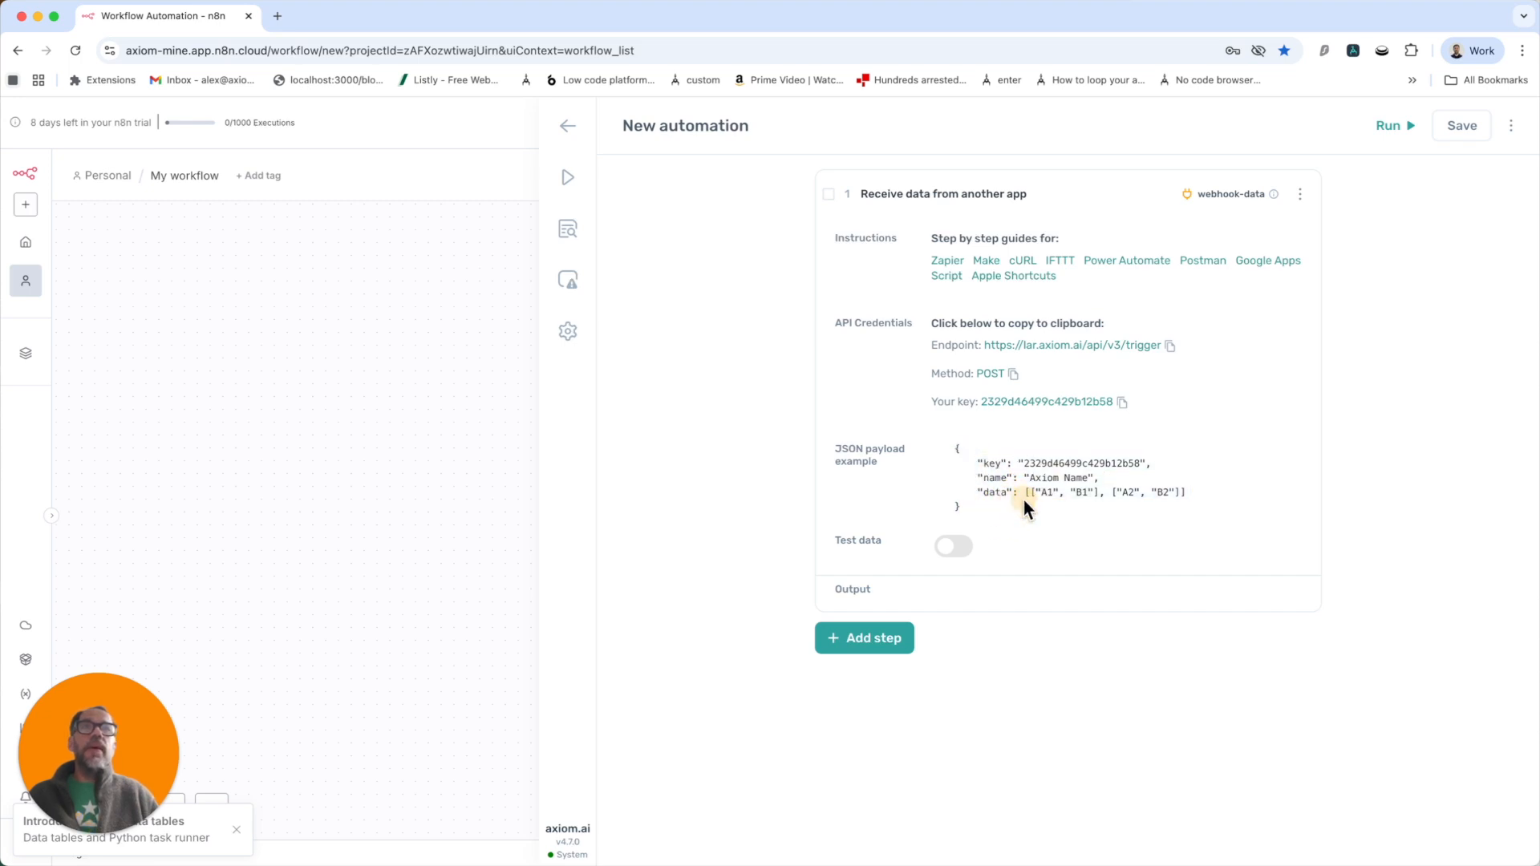
{"action": "left_click_drag", "start_coordinate": [989, 517], "coordinate": [946, 441]}
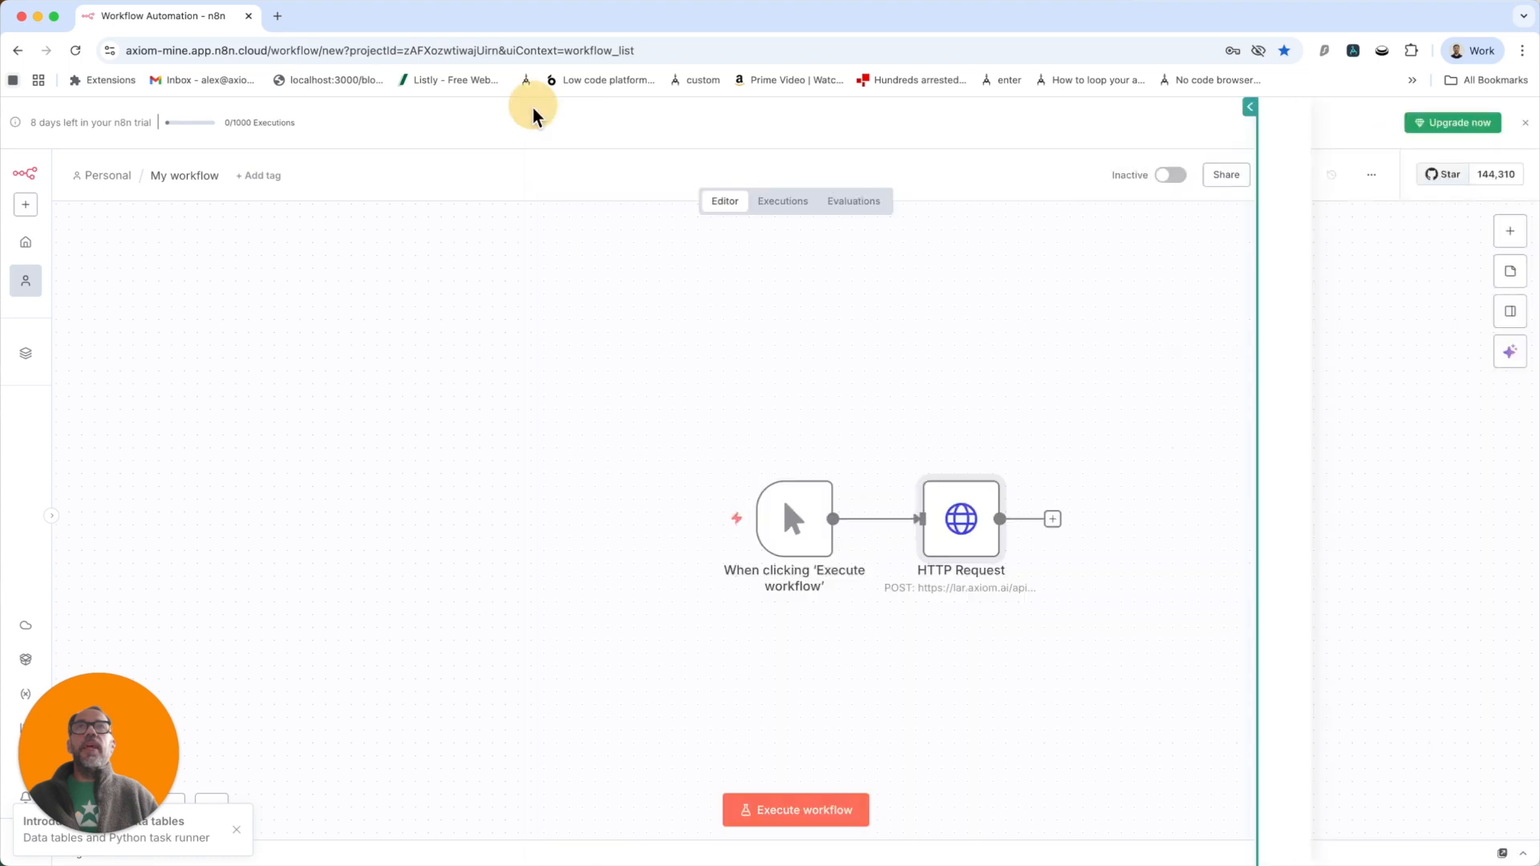
{"action": "double_click", "coordinate": [959, 515]}
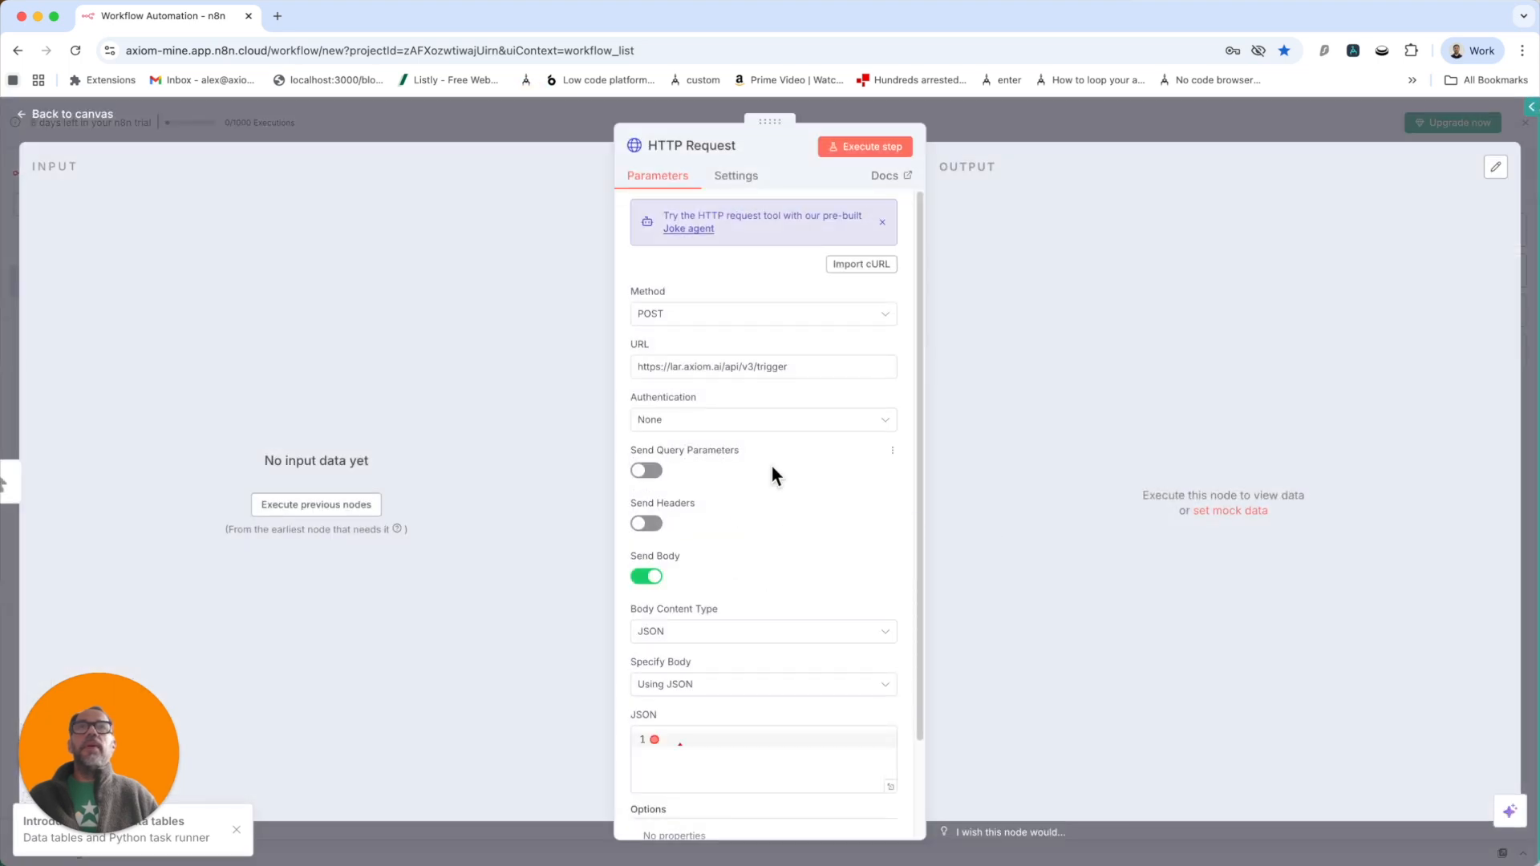
{"action": "left_click", "coordinate": [681, 768]}
{"action": "key", "text": "super+v"}
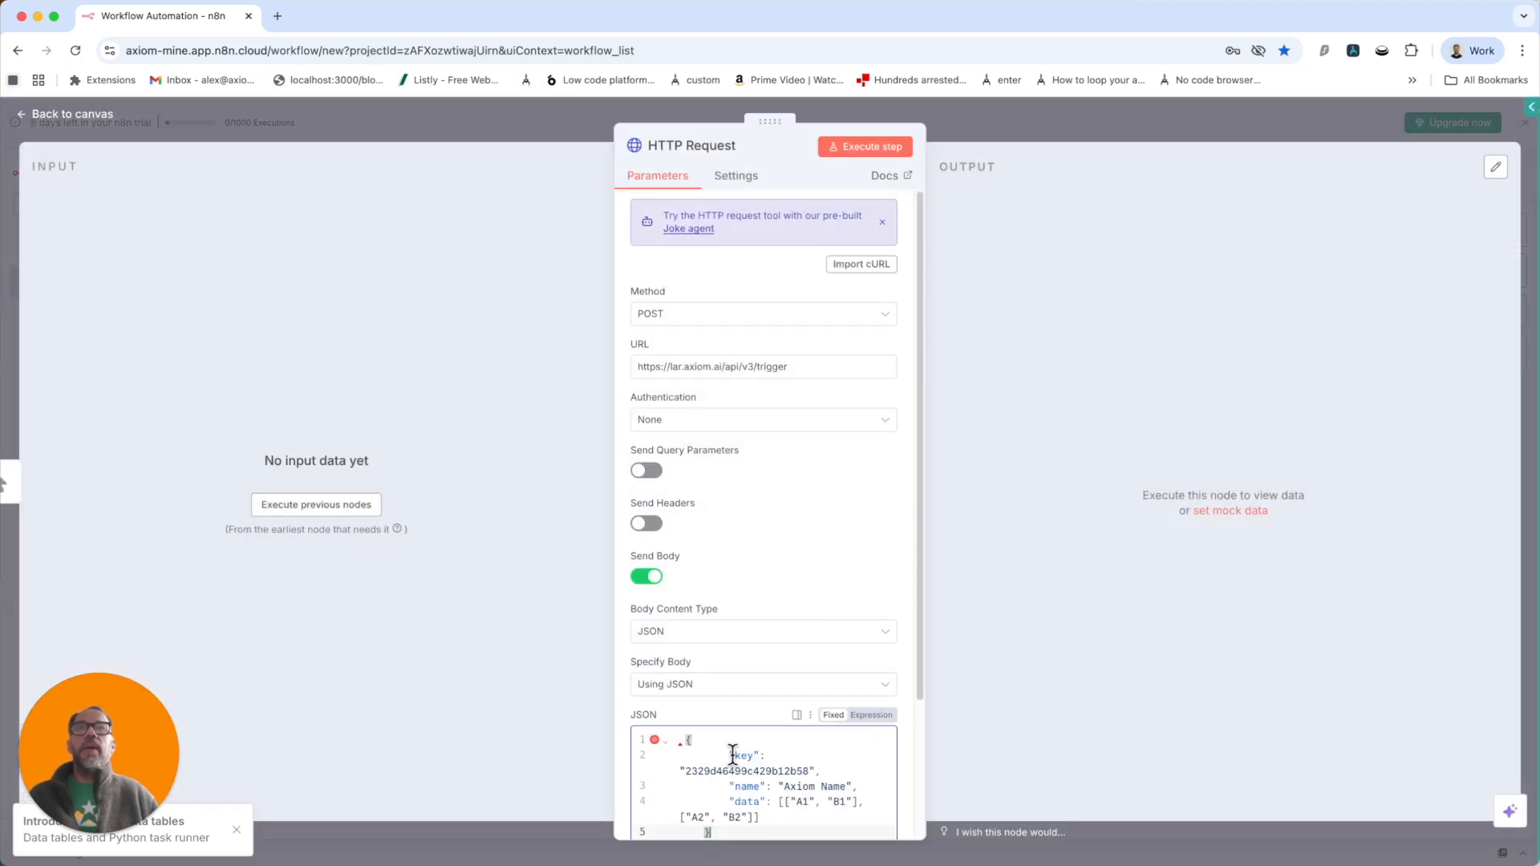
- Remove the extra indentation from all lines of the pasted JSON body
{"action": "scroll", "coordinate": [719, 718], "scroll_direction": "down", "scroll_amount": 3}
{"action": "left_click", "coordinate": [752, 658]}
{"action": "left_click_drag", "start_coordinate": [752, 658], "coordinate": [674, 577]}
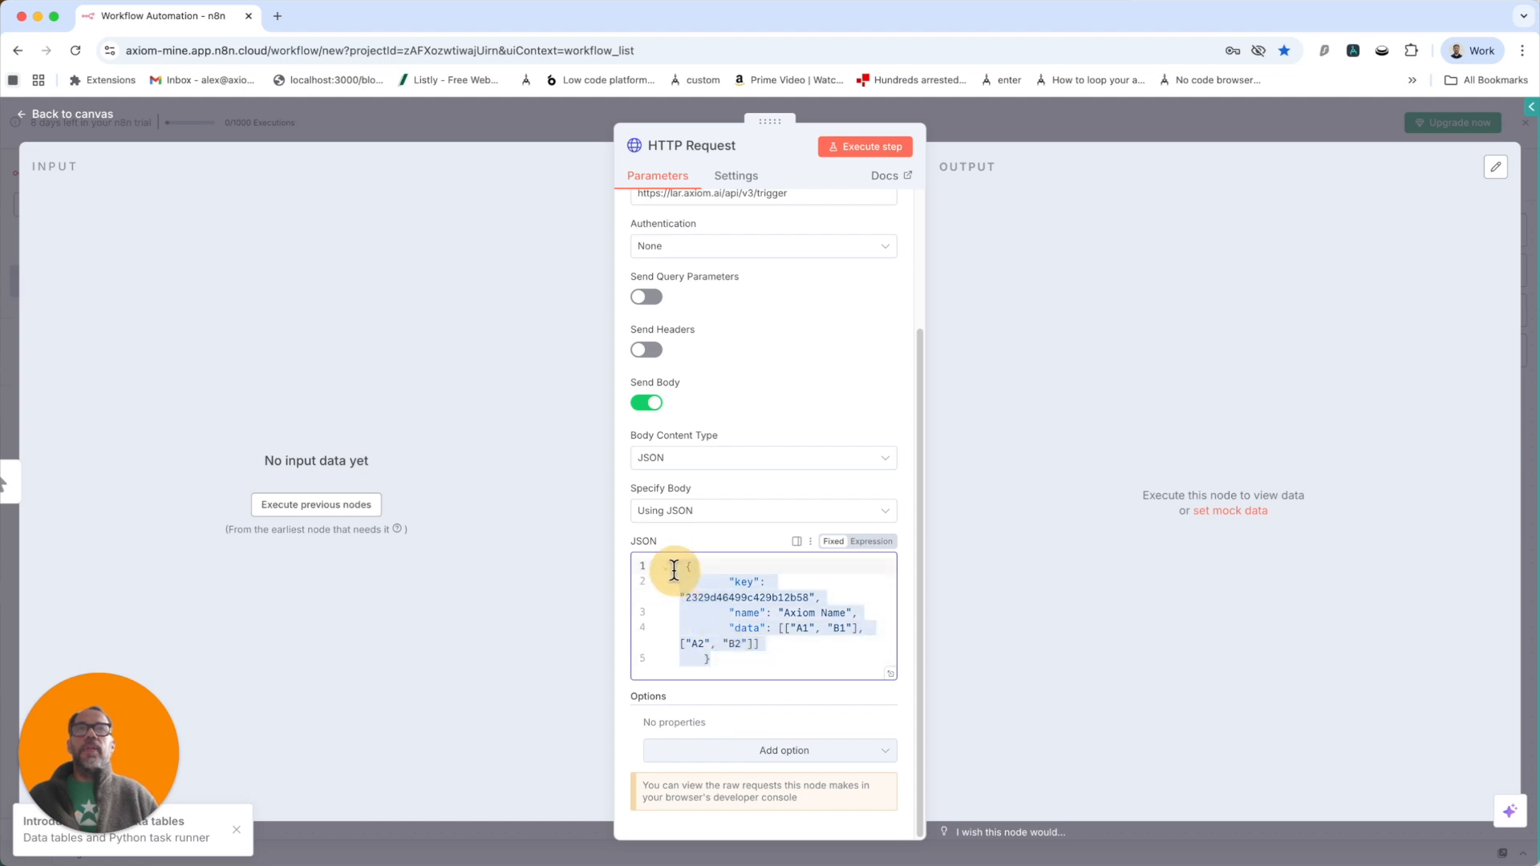
{"action": "key", "text": "shift+Tab"}
{"action": "key", "text": "shift+Tab"}
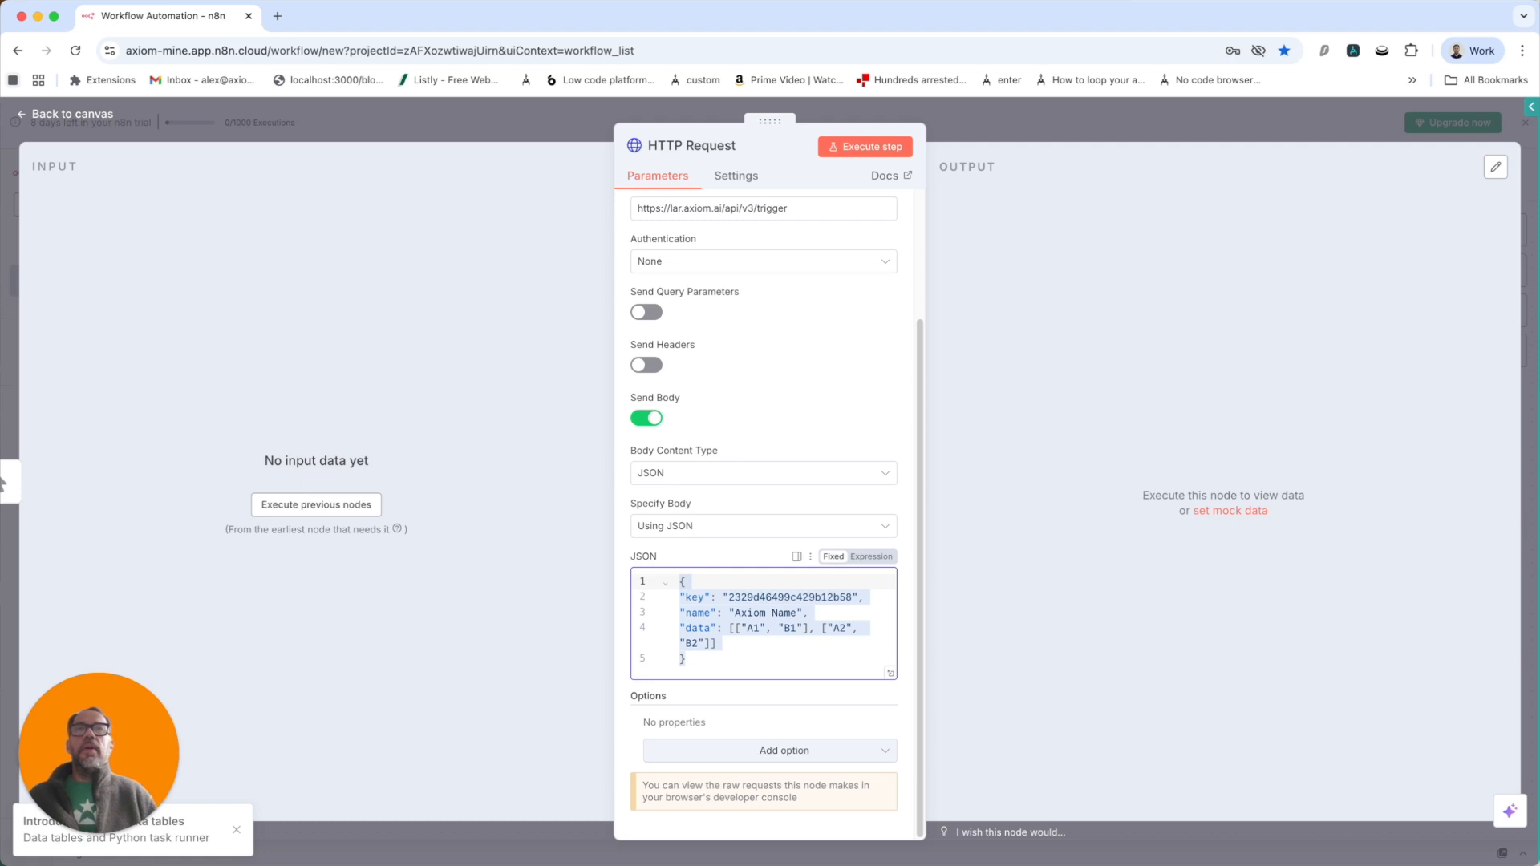
{"action": "left_click", "coordinate": [715, 629]}
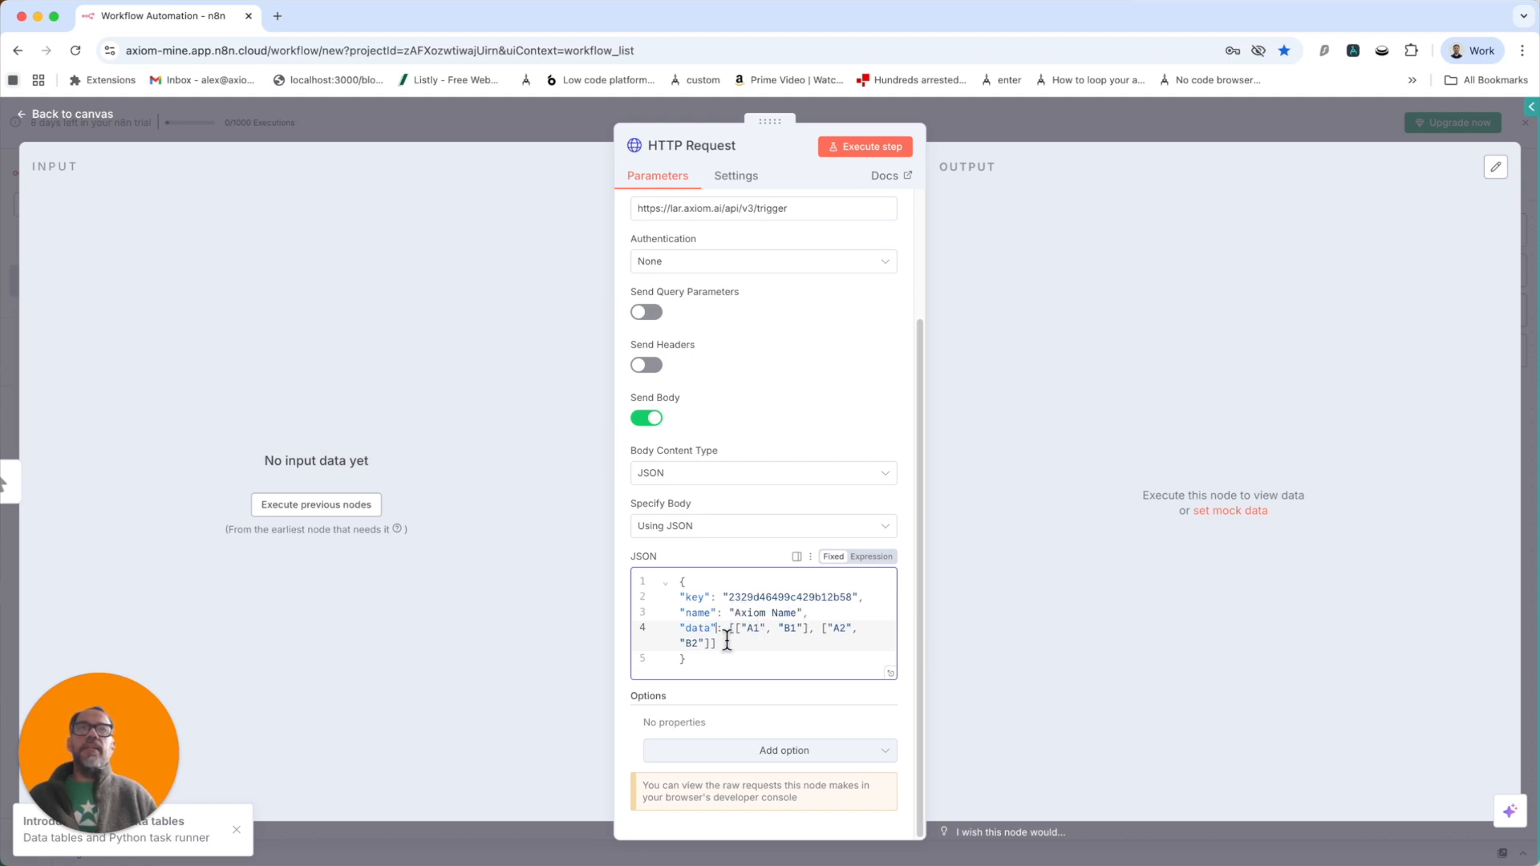
{"action": "left_click_drag", "start_coordinate": [726, 643], "coordinate": [728, 628]}
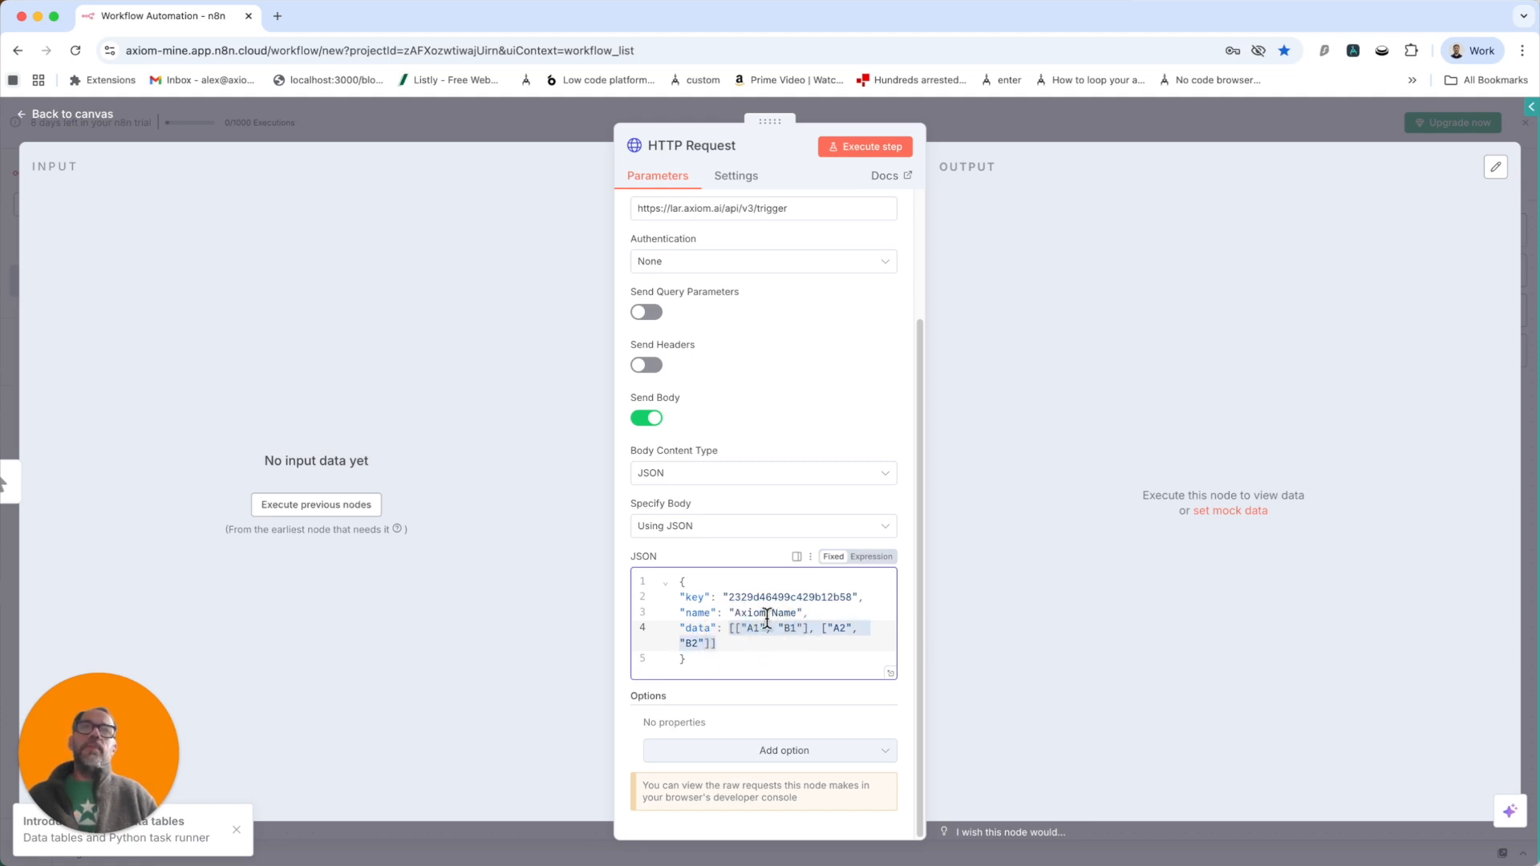
- Switch to axiom.ai and rename the automation as "n8n bot"
{"action": "left_click", "coordinate": [1530, 107]}
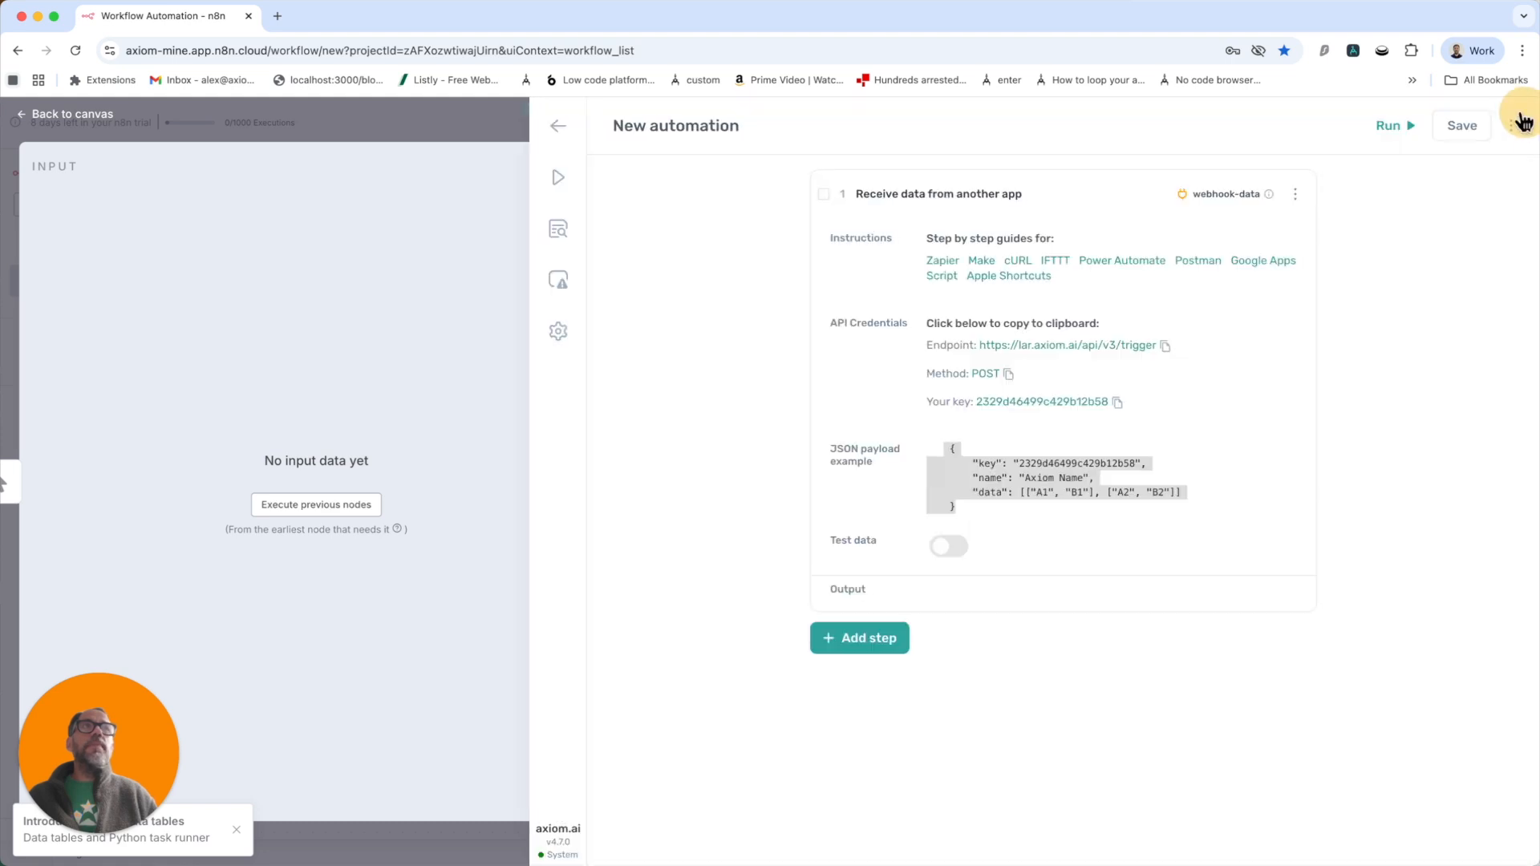
{"action": "left_click", "coordinate": [743, 127]}
{"action": "type", "text": "n8n"}
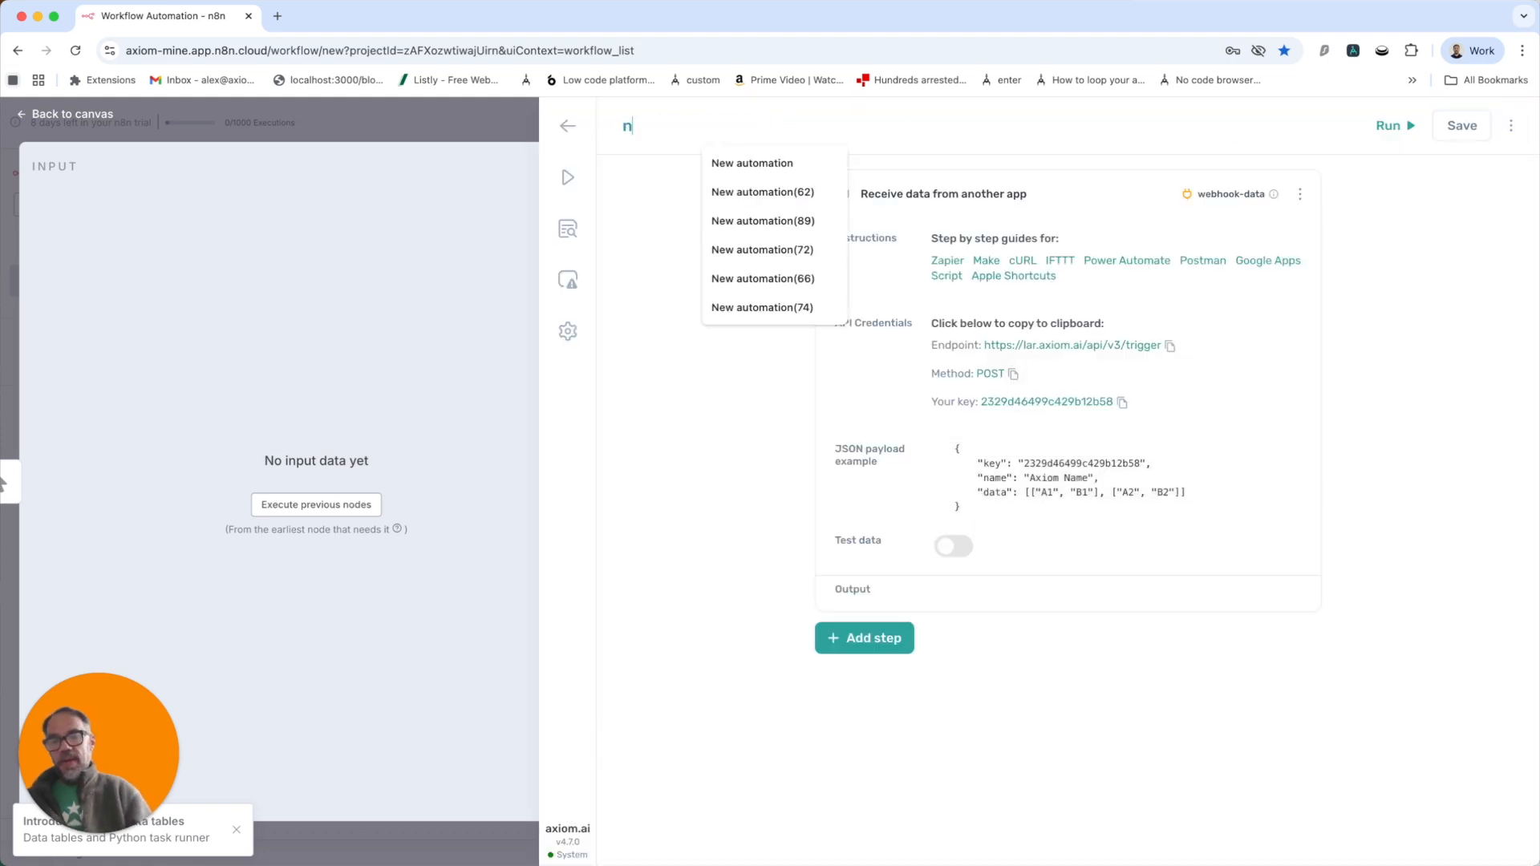
{"action": "type", "text": " bot"}
- Copy the automation's name and replace the "Axiom Name" placeholder in the n8n JSON body with "n8n bot"
{"action": "key", "text": "super+a"}
{"action": "key", "text": "super+c"}
{"action": "left_click", "coordinate": [530, 109]}
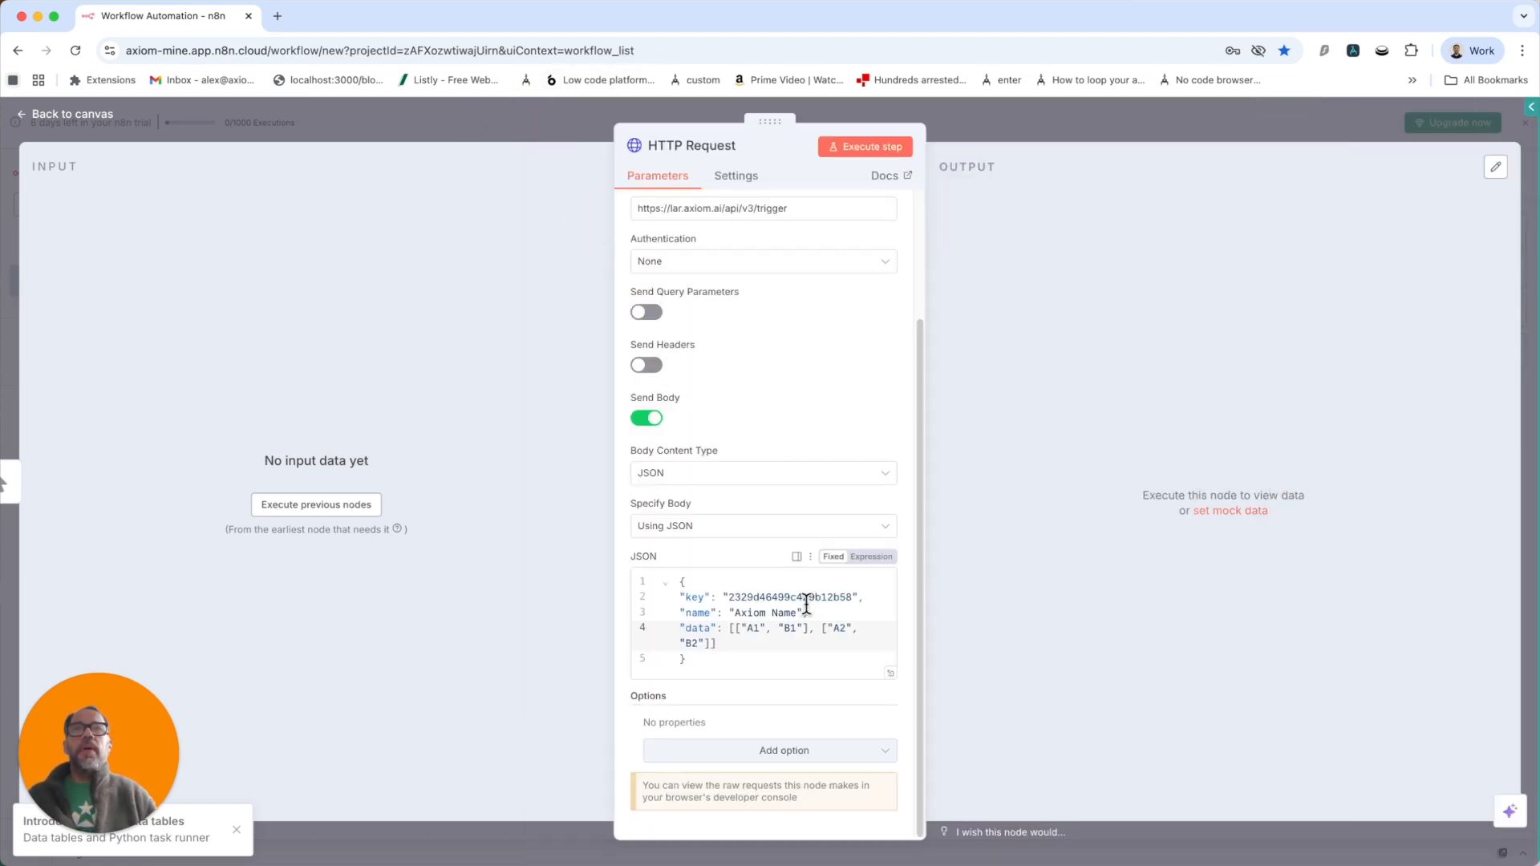
{"action": "left_click_drag", "start_coordinate": [798, 613], "coordinate": [737, 613]}
{"action": "key", "text": "super+v"}
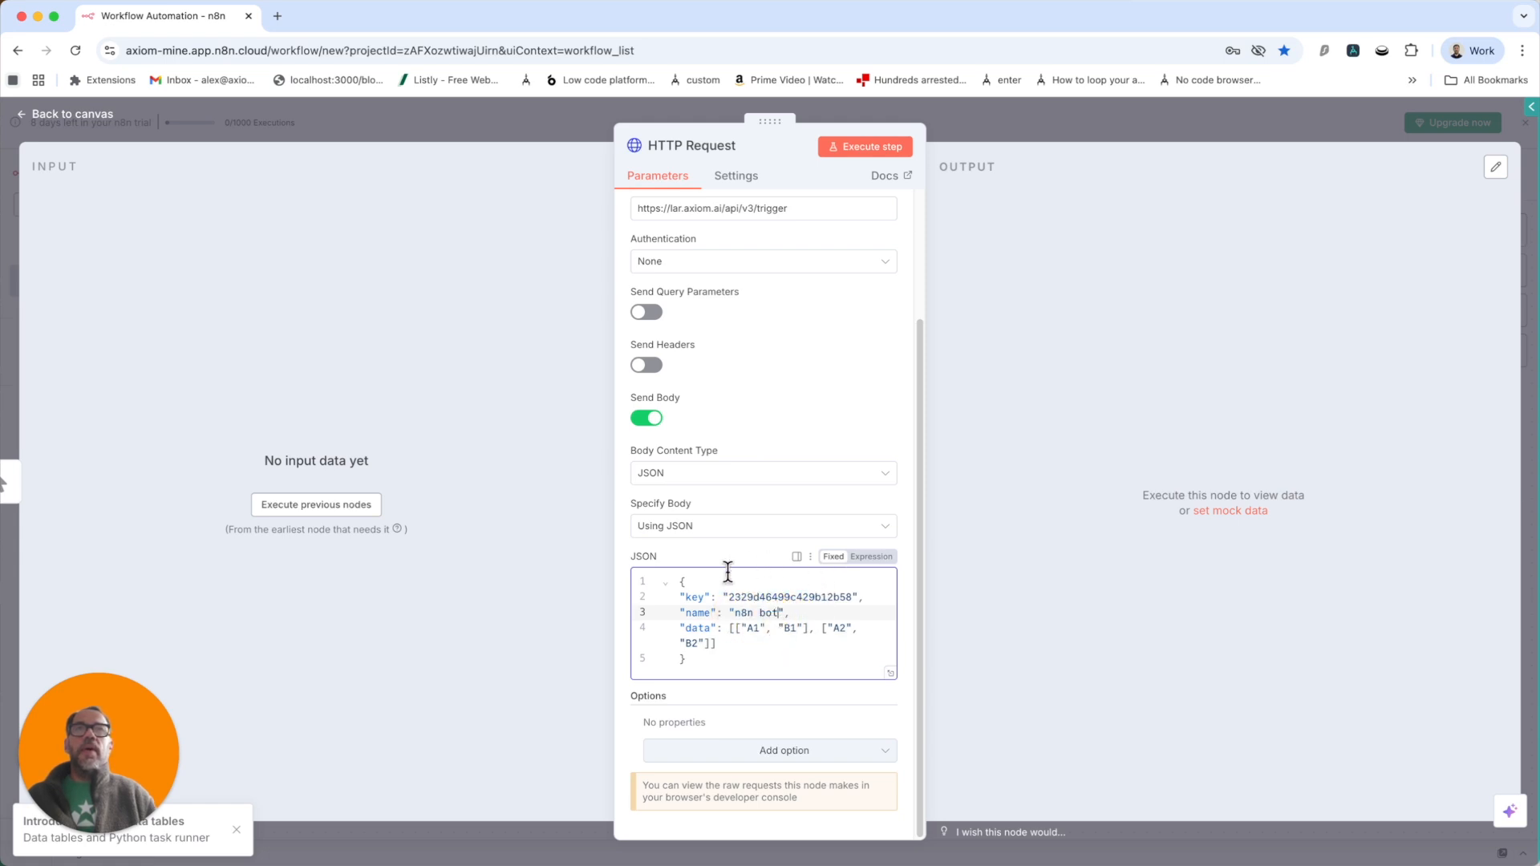
{"action": "mouse_move", "coordinate": [1500, 143]}
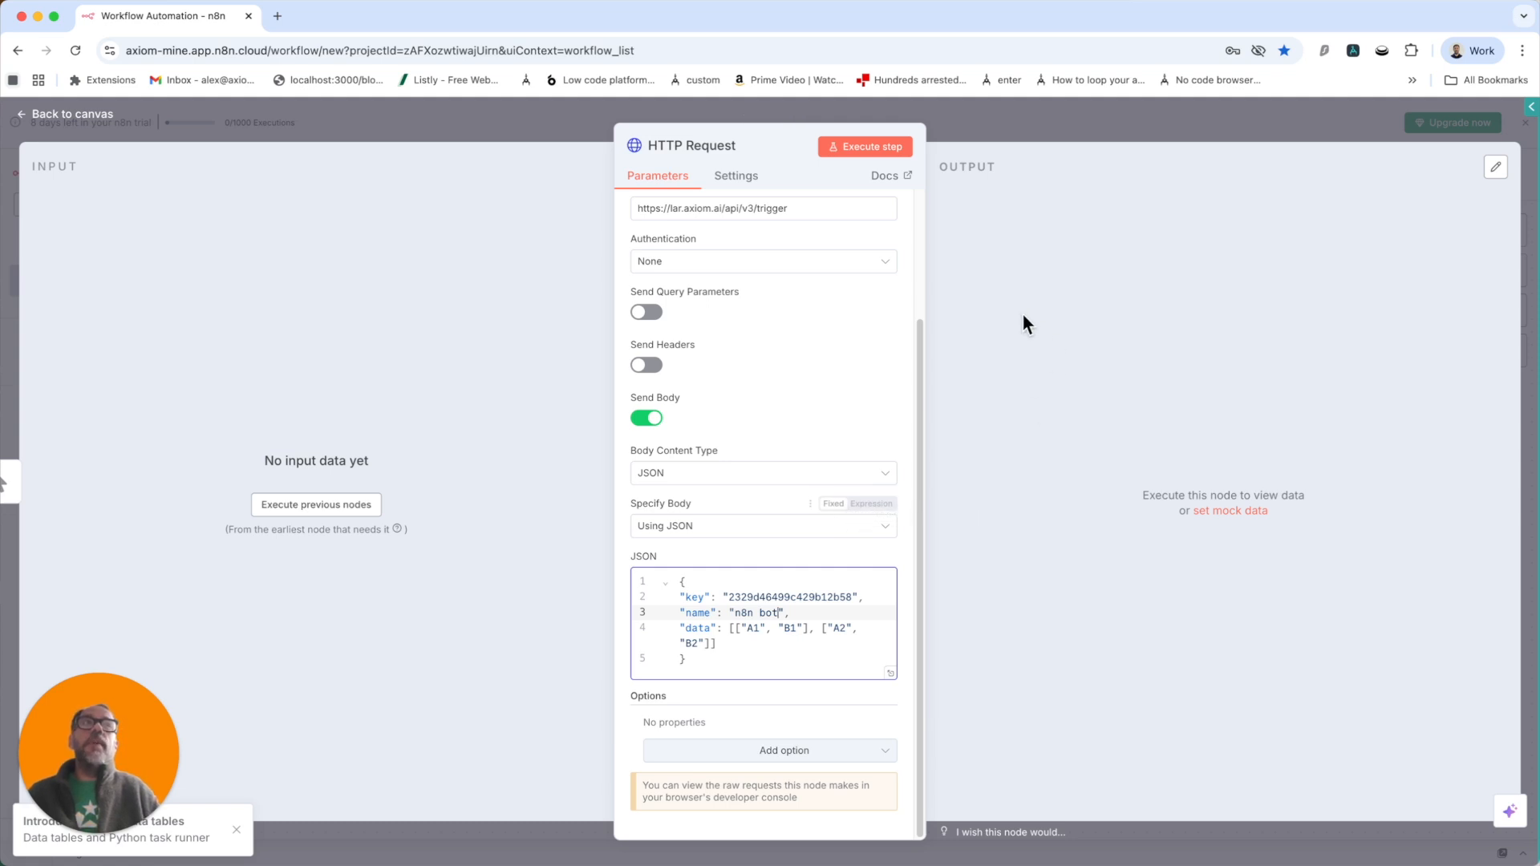
{"action": "scroll", "coordinate": [770, 630], "scroll_direction": "up", "scroll_amount": 2}
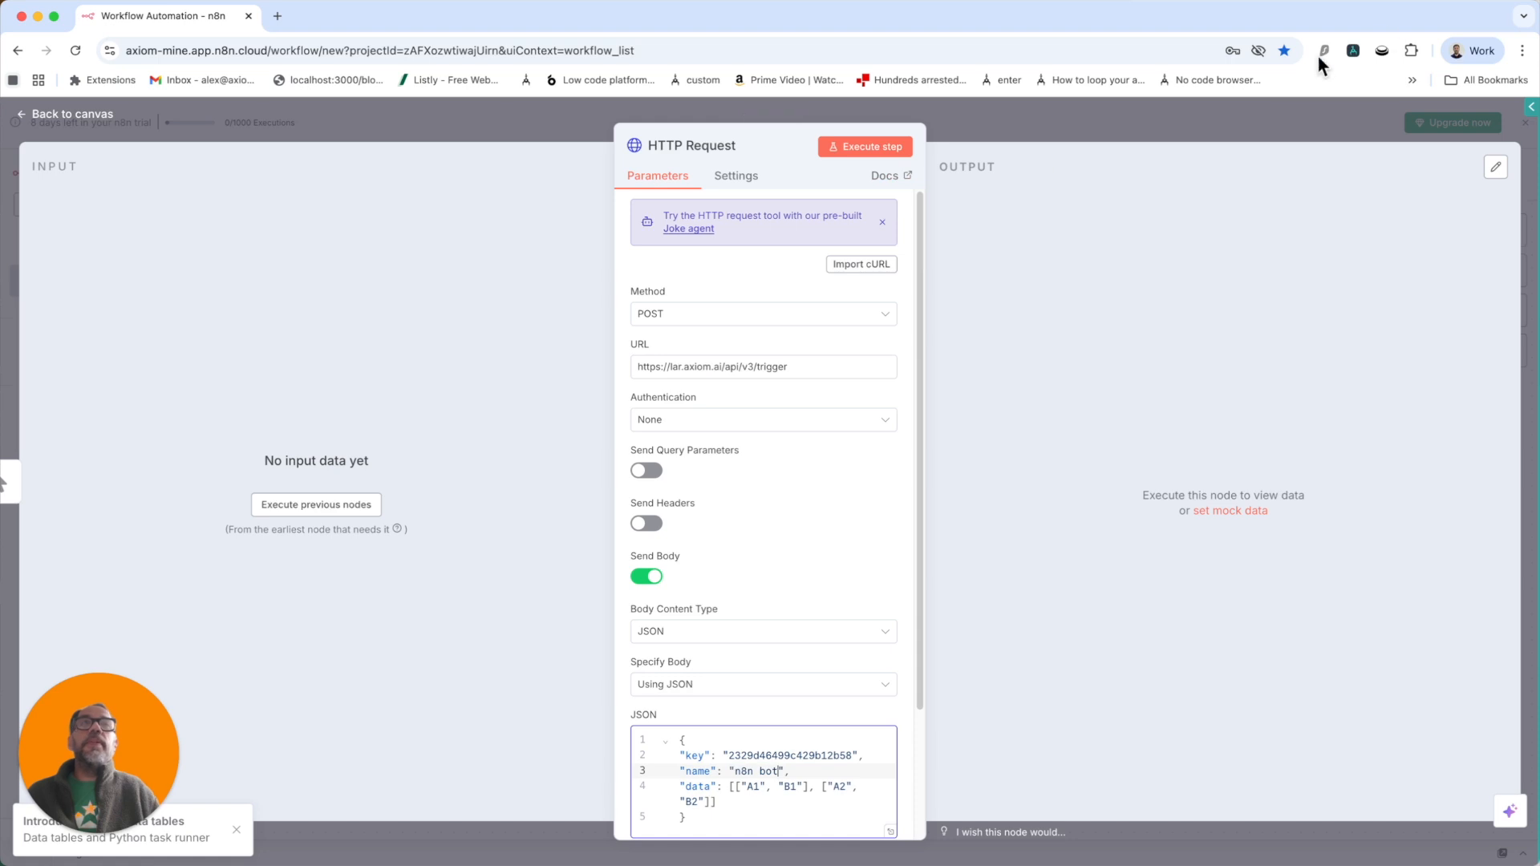
- Switch to axiom.ai, find the API token section on its credentials page, and return to n8n to check the key in the JSON body
{"action": "left_click", "coordinate": [1529, 107]}
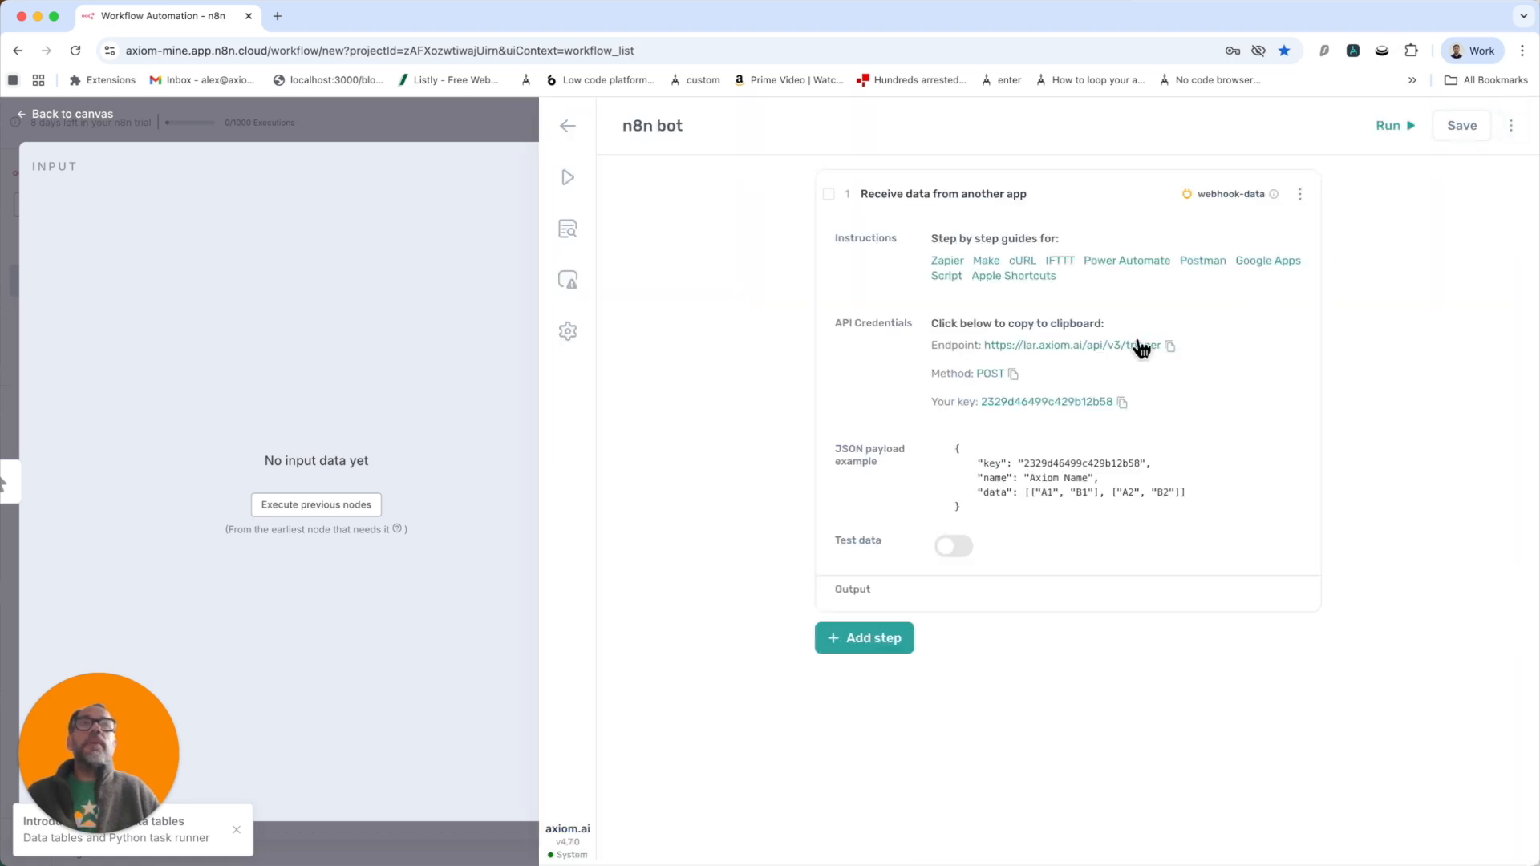
{"action": "left_click", "coordinate": [949, 262]}
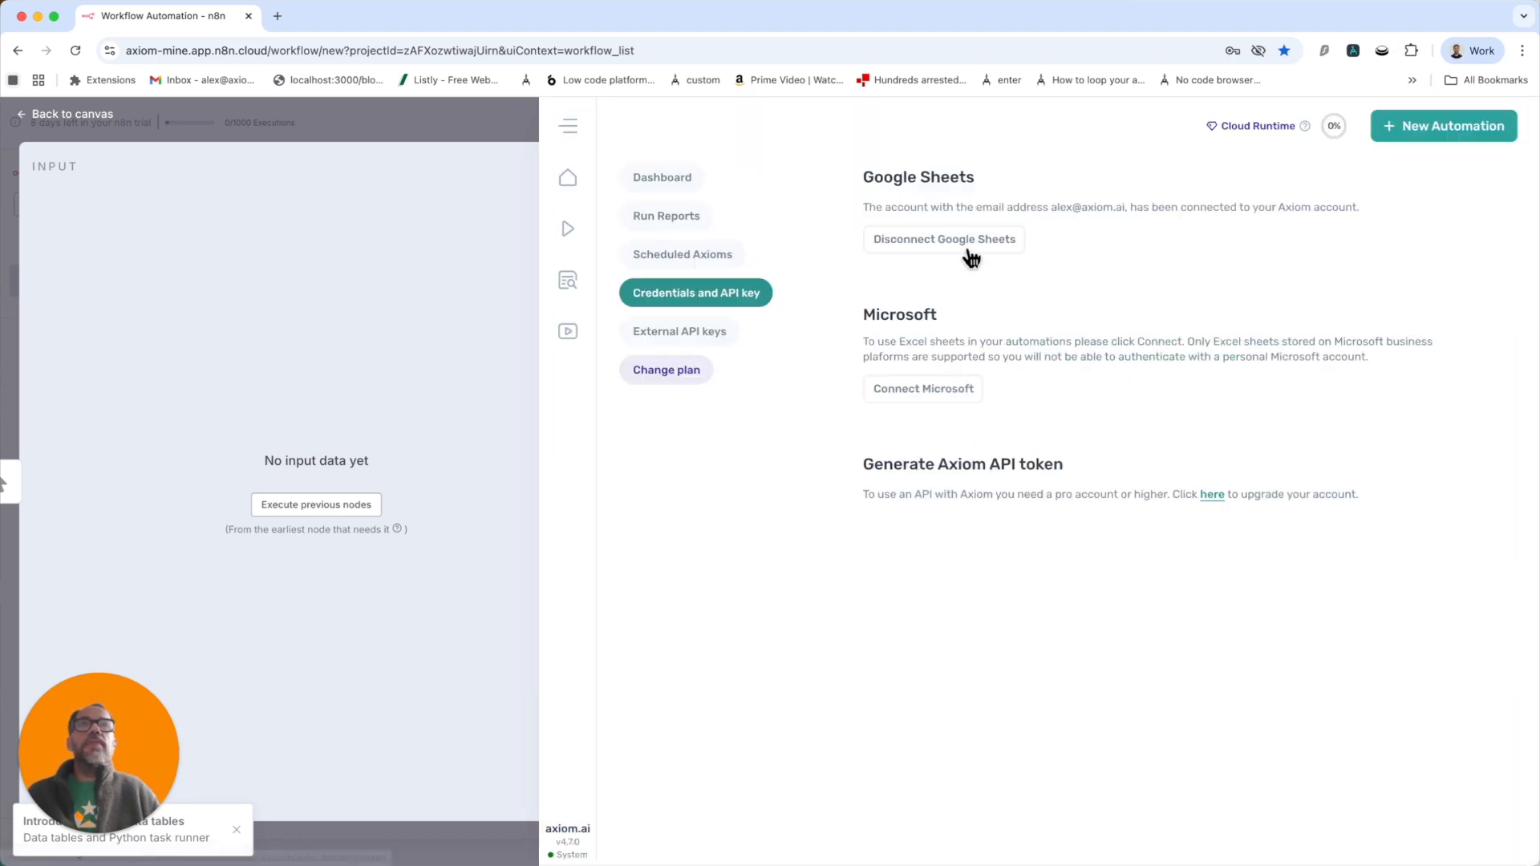
{"action": "left_click", "coordinate": [926, 598]}
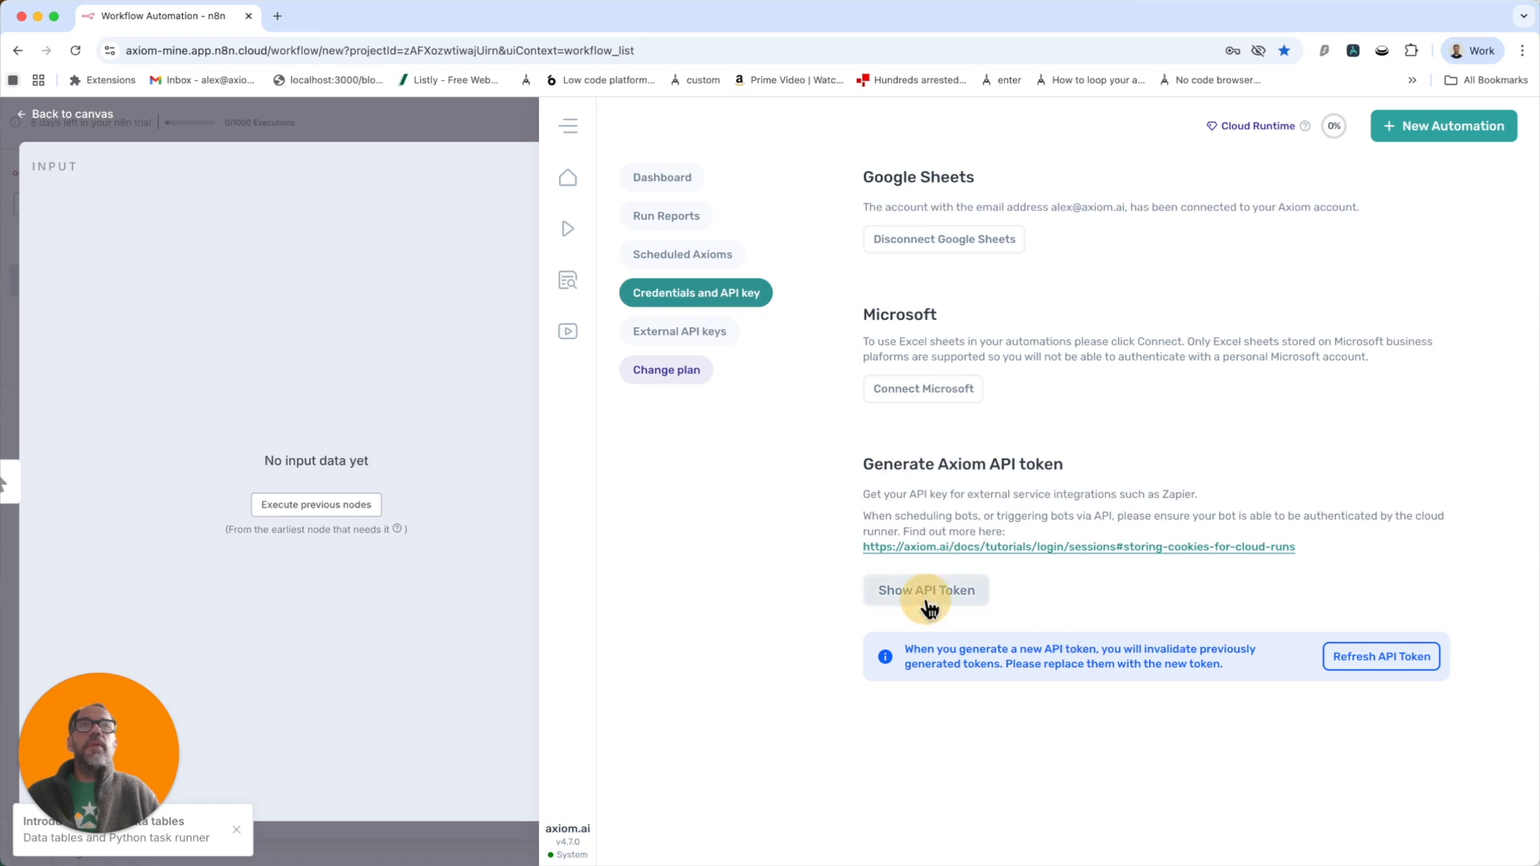
{"action": "left_click", "coordinate": [1214, 536]}
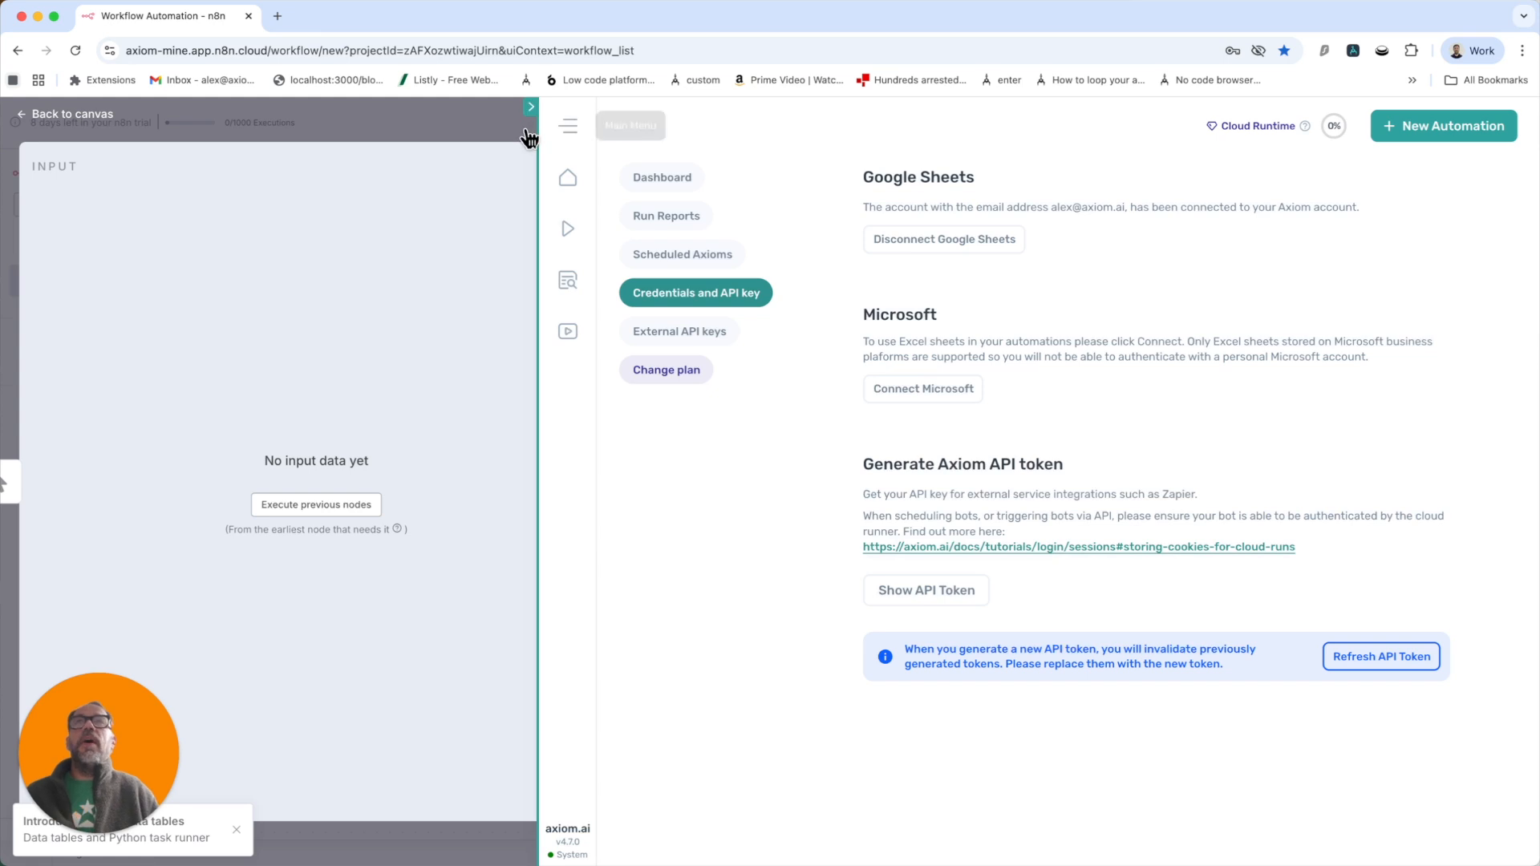
{"action": "left_click", "coordinate": [568, 126]}
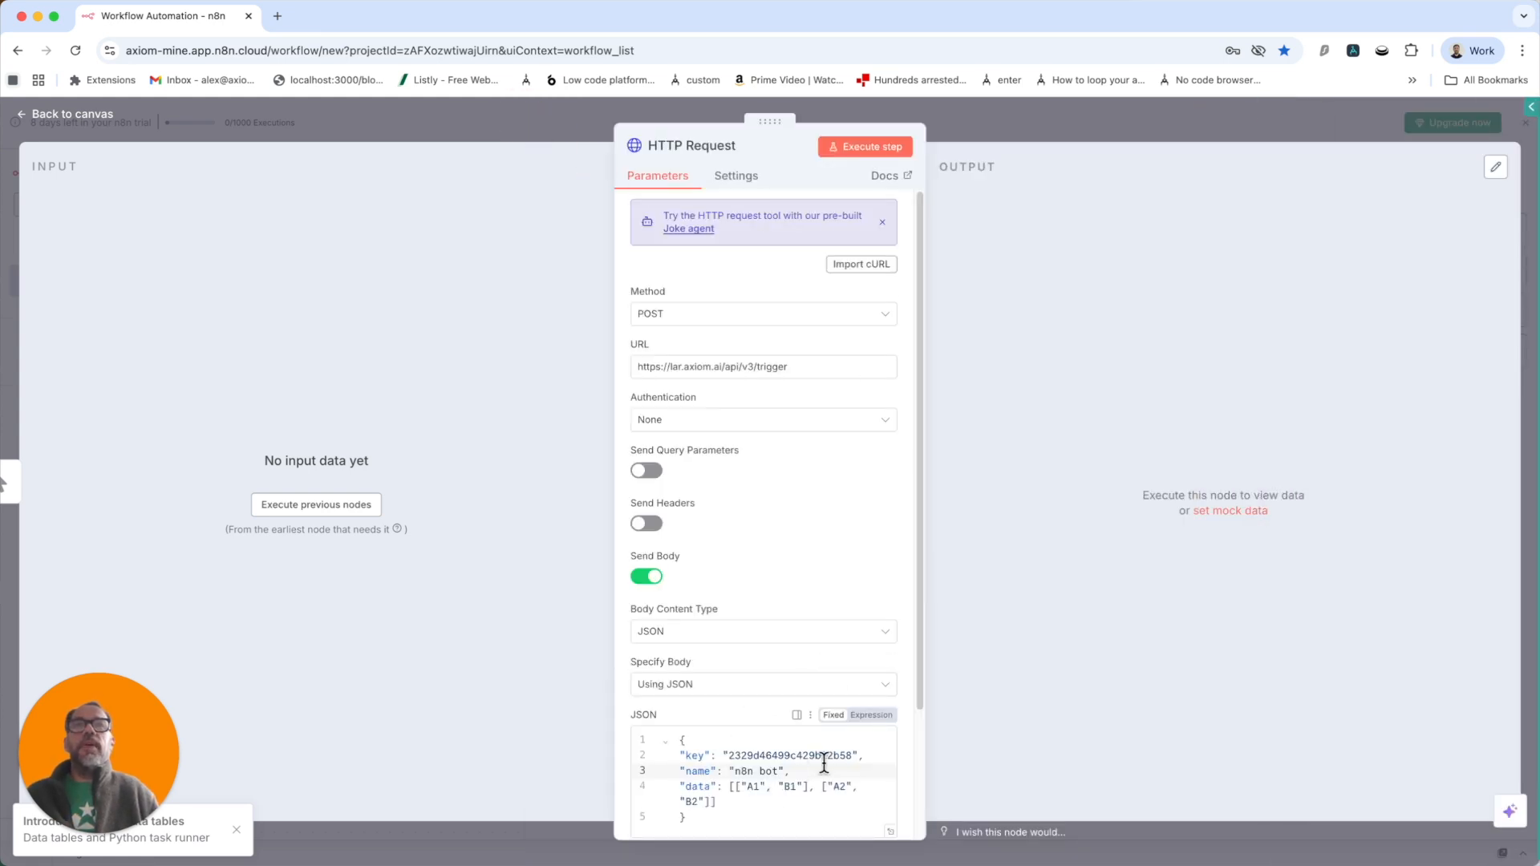
{"action": "left_click_drag", "start_coordinate": [852, 756], "coordinate": [723, 756]}
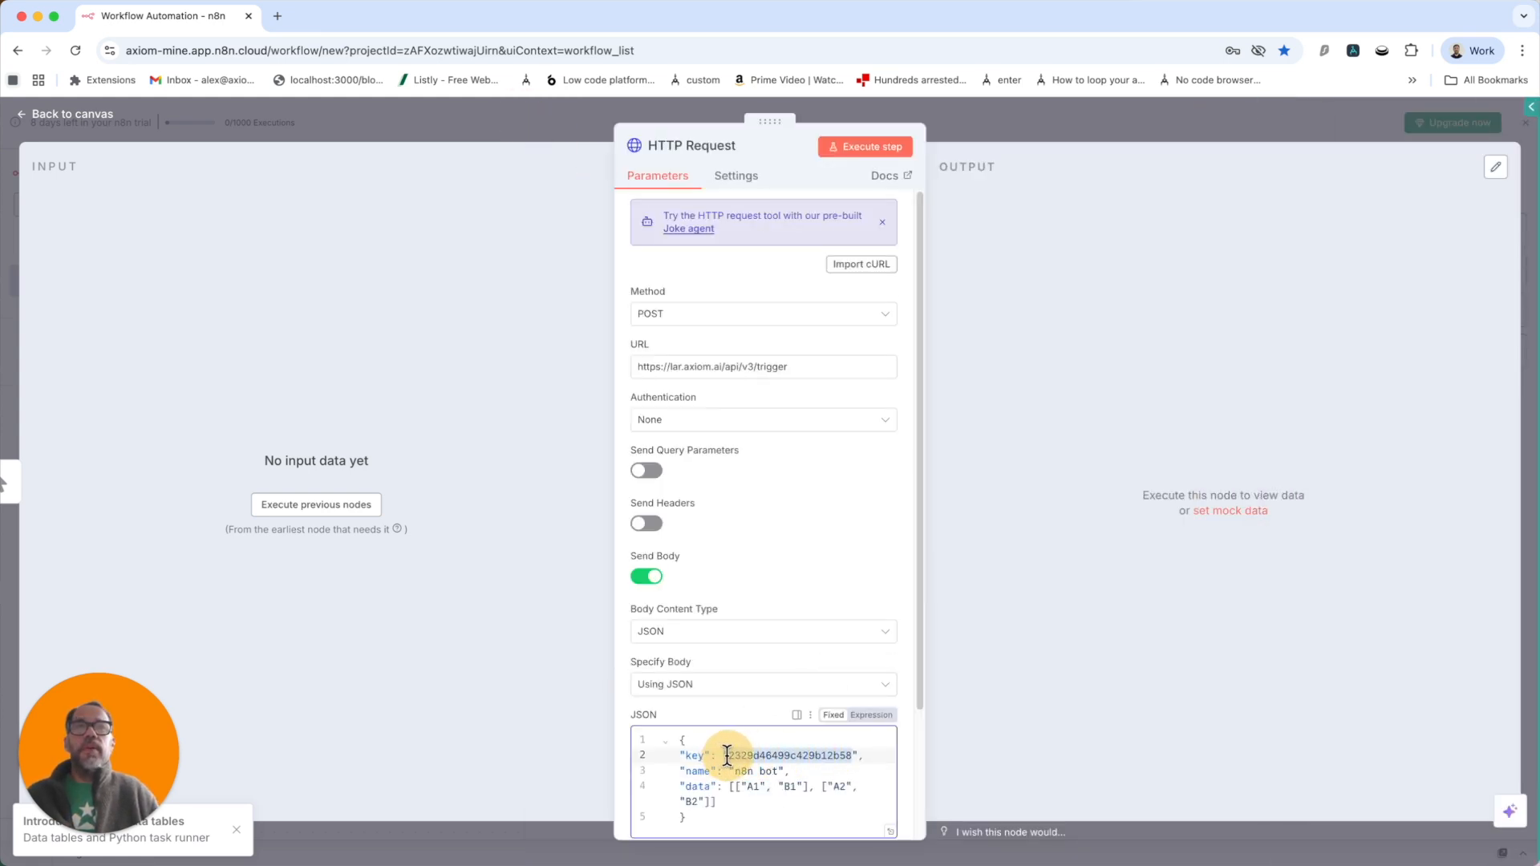
{"action": "key", "text": "ctrl+v"}
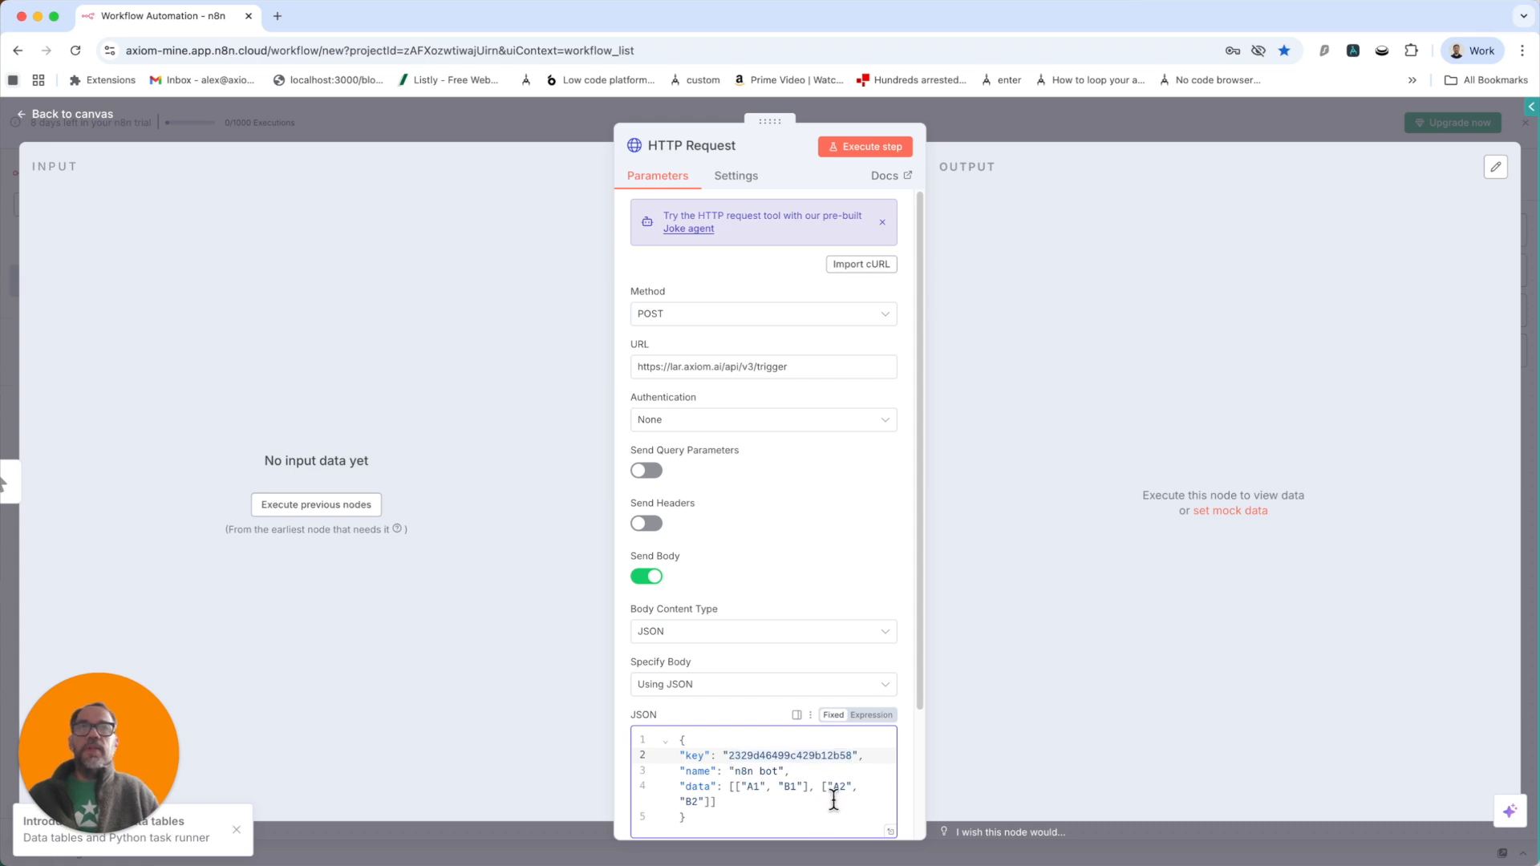
- Review the HTTP Request node's parameters and execute the step to send the JSON payload to the axiom.ai webhook
{"action": "scroll", "coordinate": [818, 634], "scroll_direction": "down", "scroll_amount": 3}
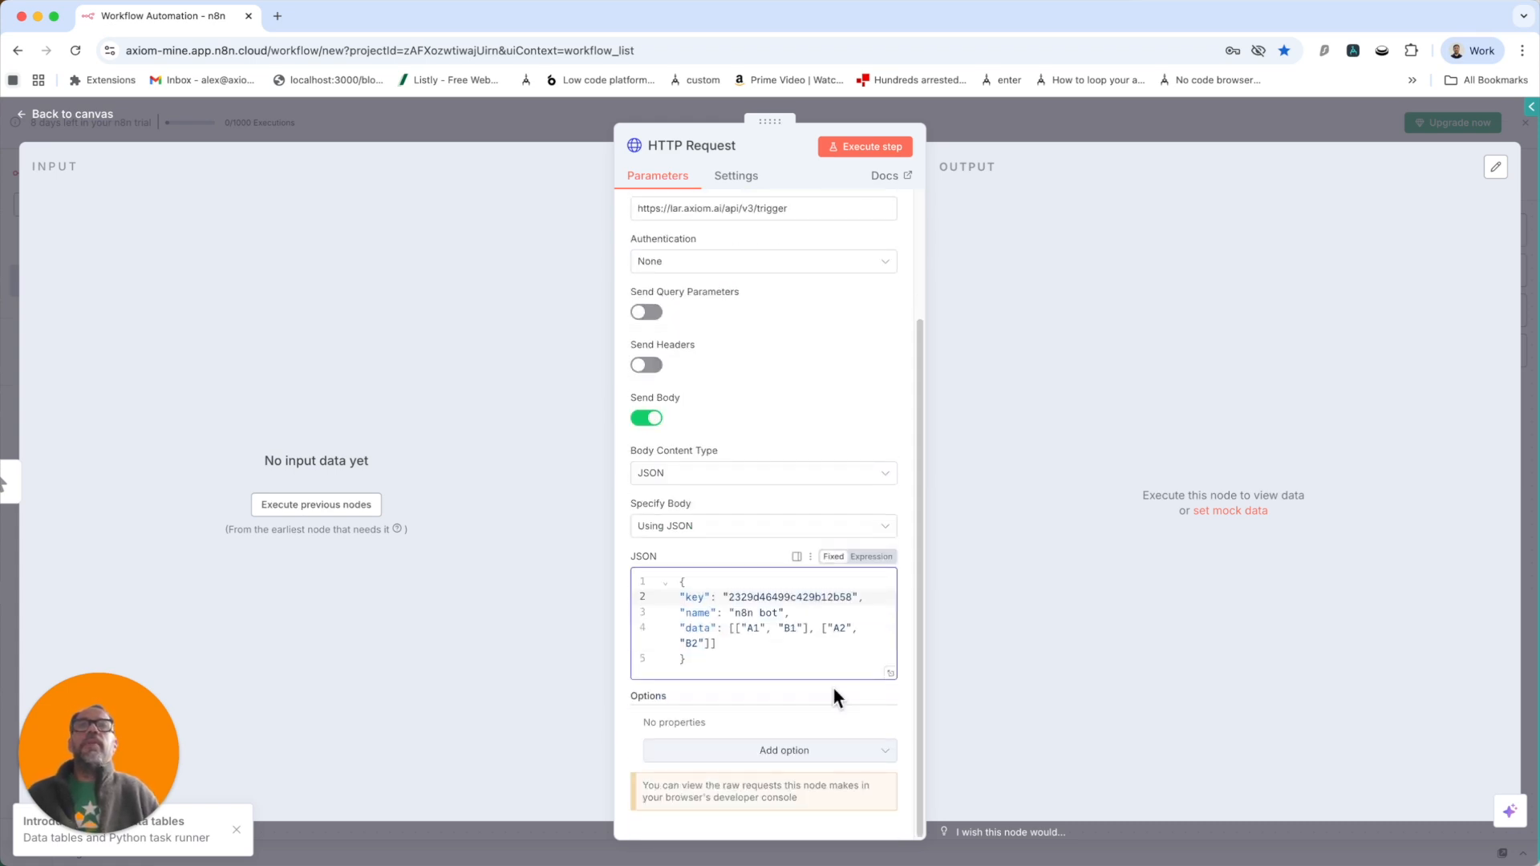
{"action": "scroll", "coordinate": [832, 687], "scroll_direction": "up", "scroll_amount": 3}
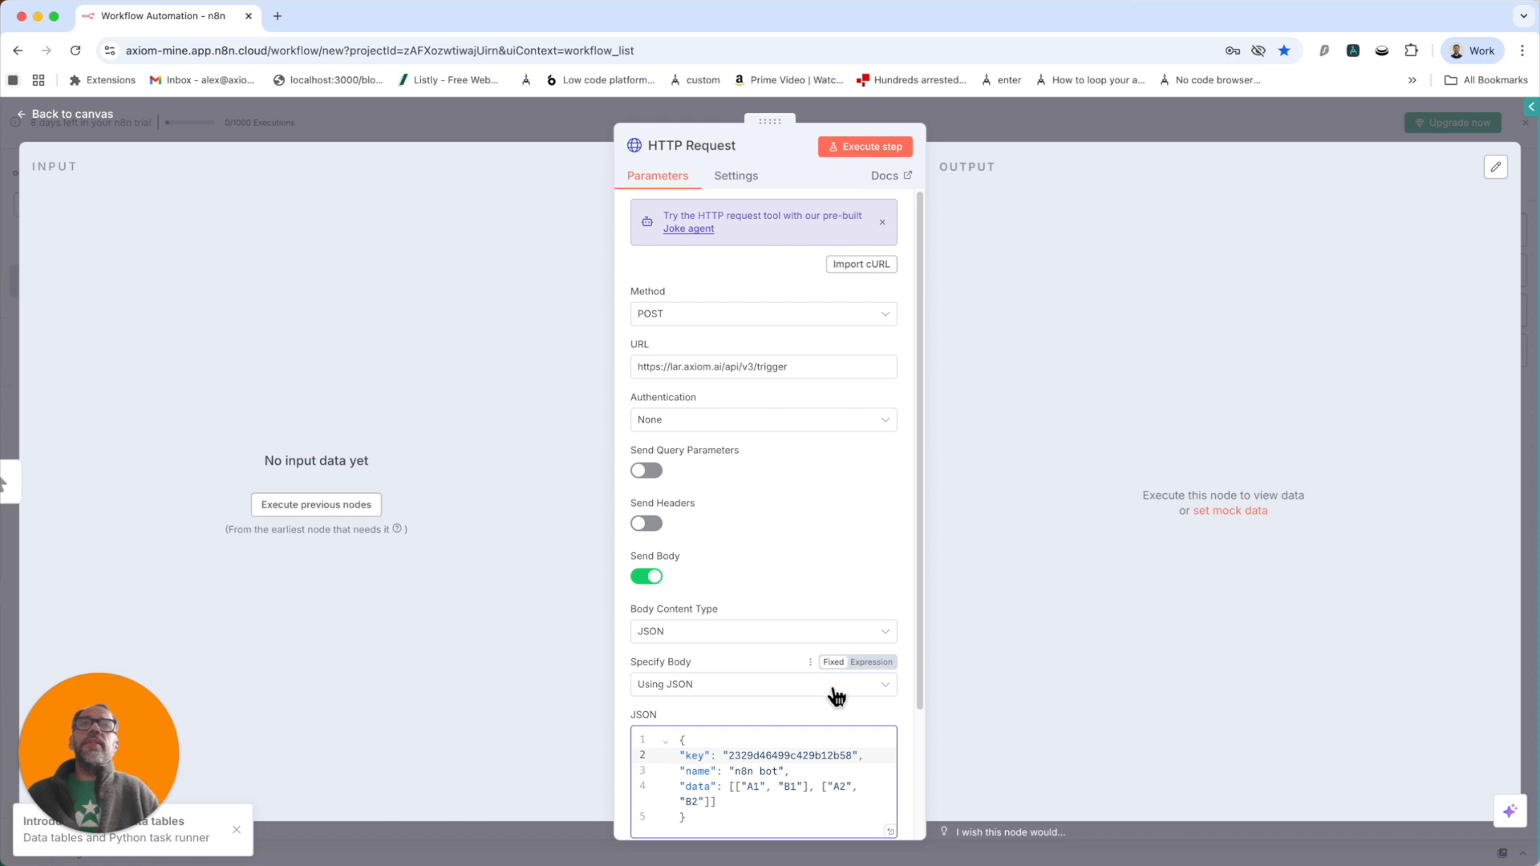
{"action": "scroll", "coordinate": [831, 700], "scroll_direction": "down", "scroll_amount": 3}
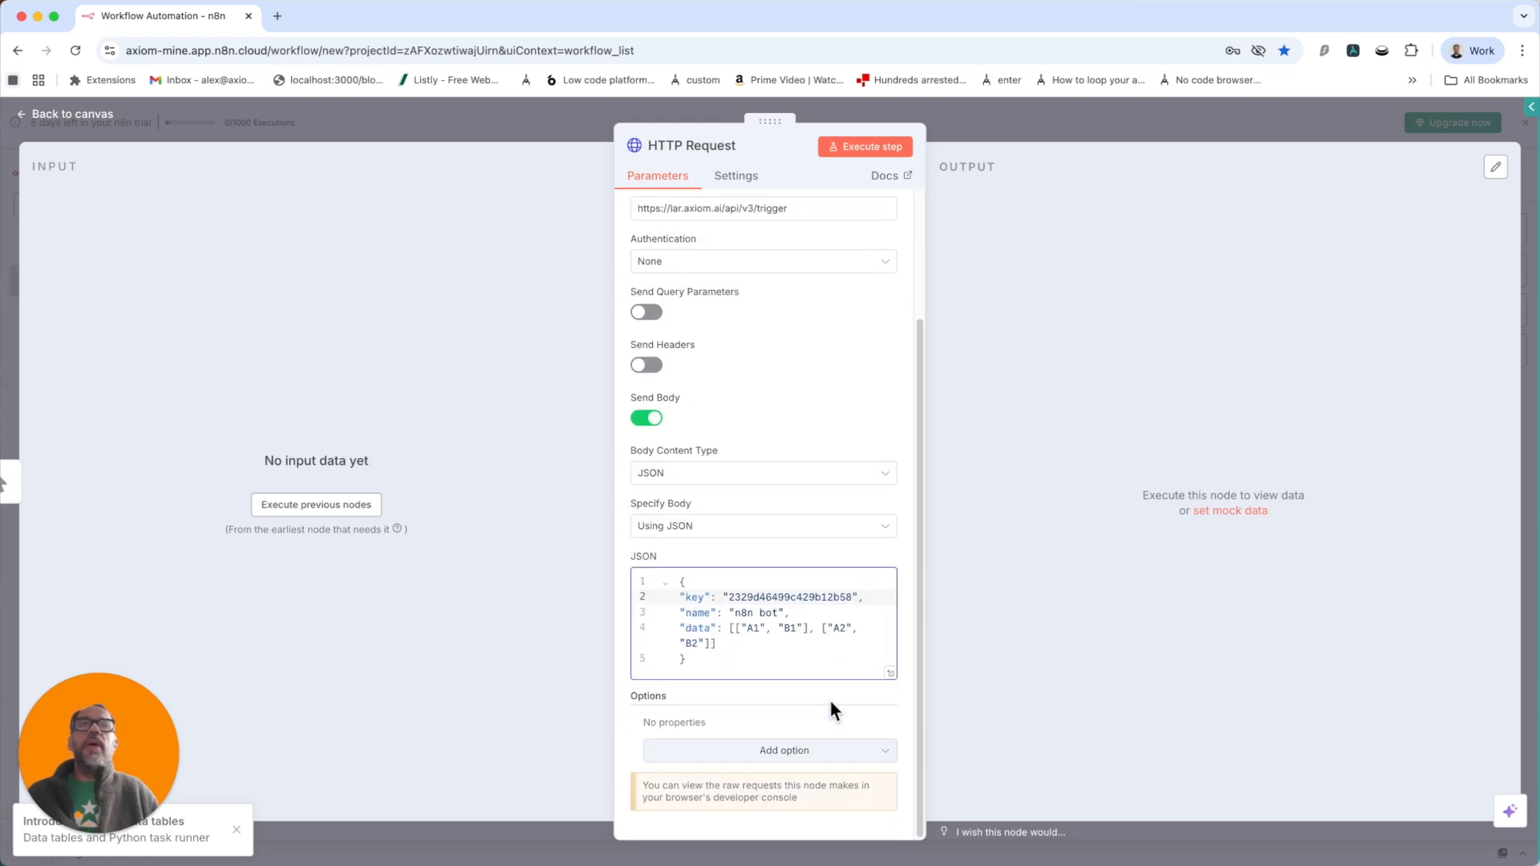
{"action": "left_click", "coordinate": [849, 157]}
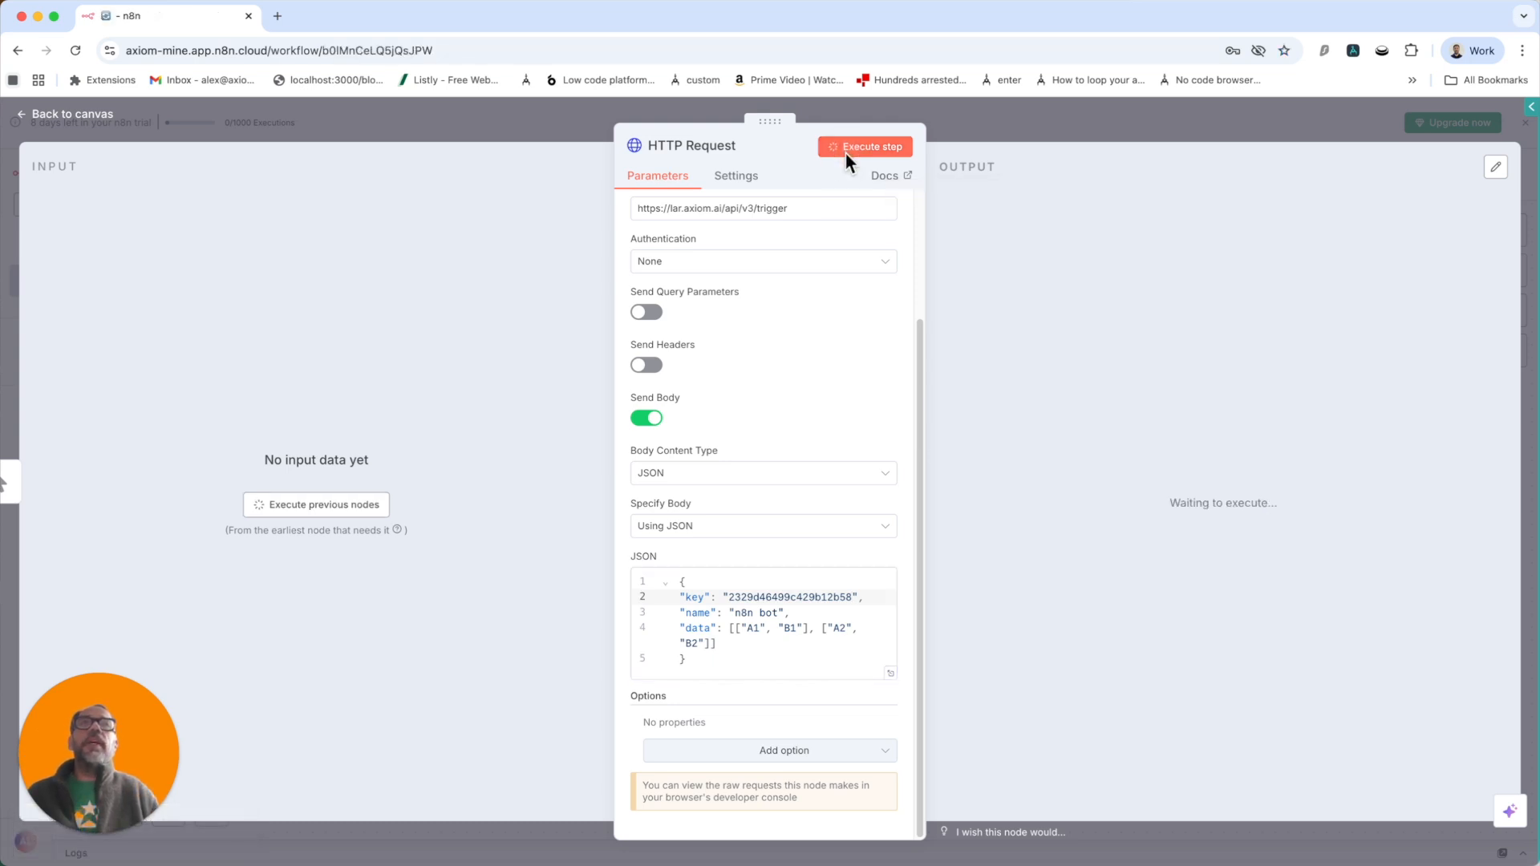